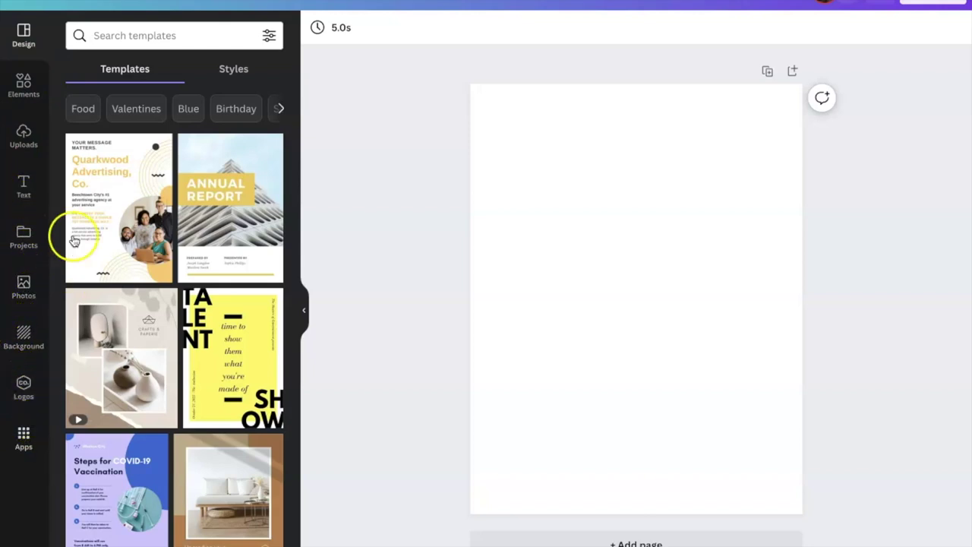
Search the elements library for "african" and show all of the matching graphics.
click(23, 84)
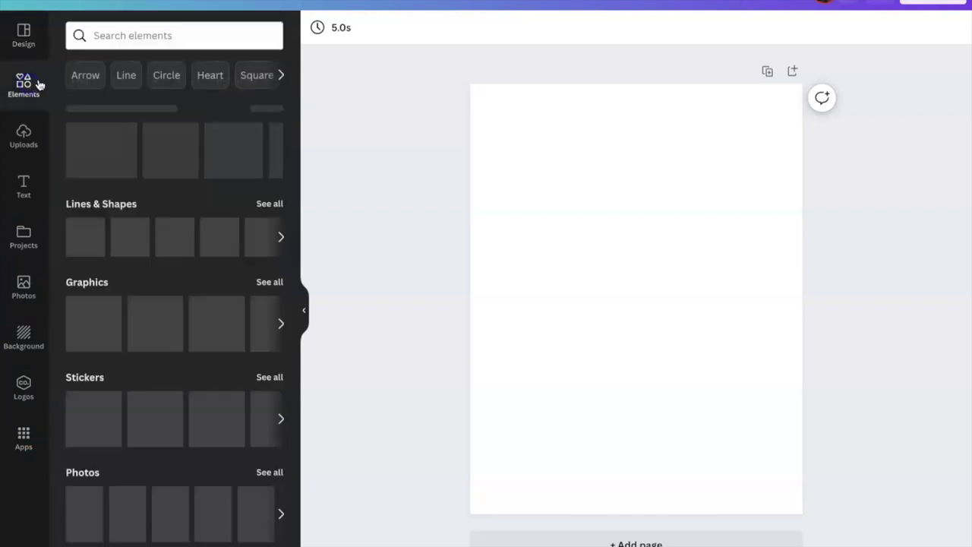
click(103, 35)
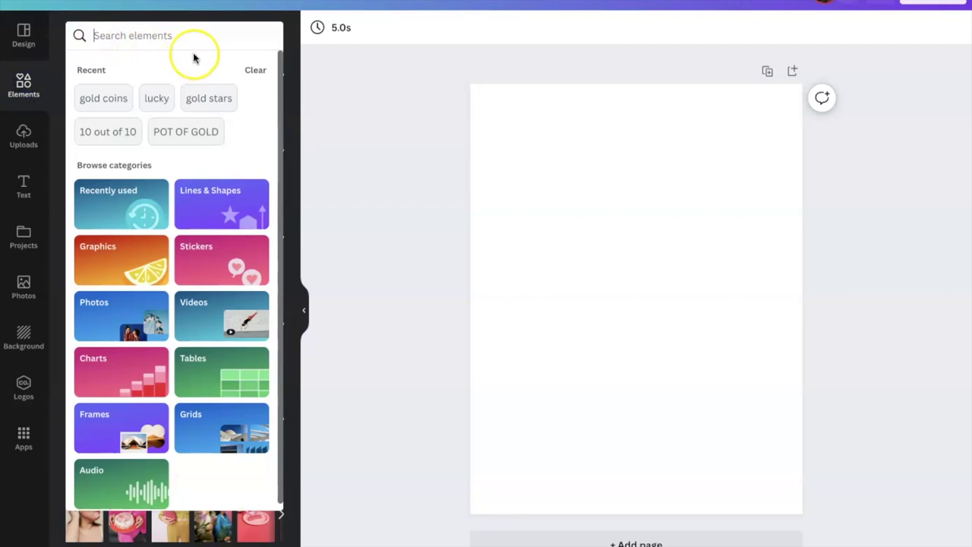
text(african)
key(Return)
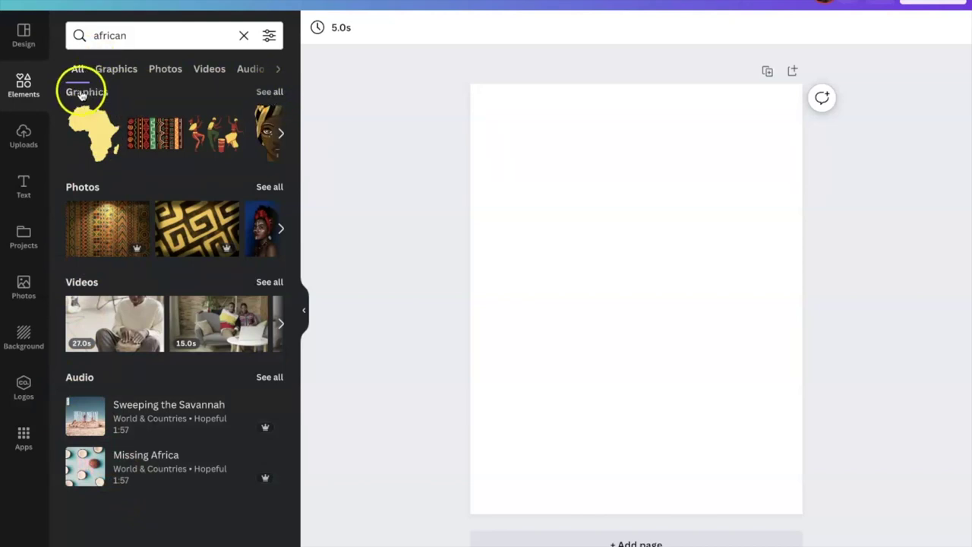
click(271, 92)
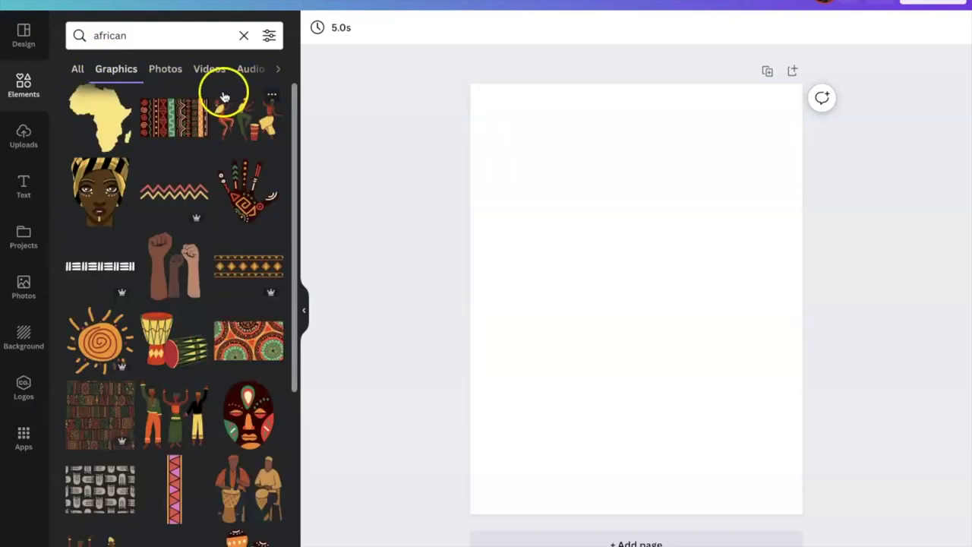
Browse the African graphics and add the dark hand with colourful tribal patterns to the blank page.
scroll(151, 260, down, 1)
scroll(151, 260, down, 8)
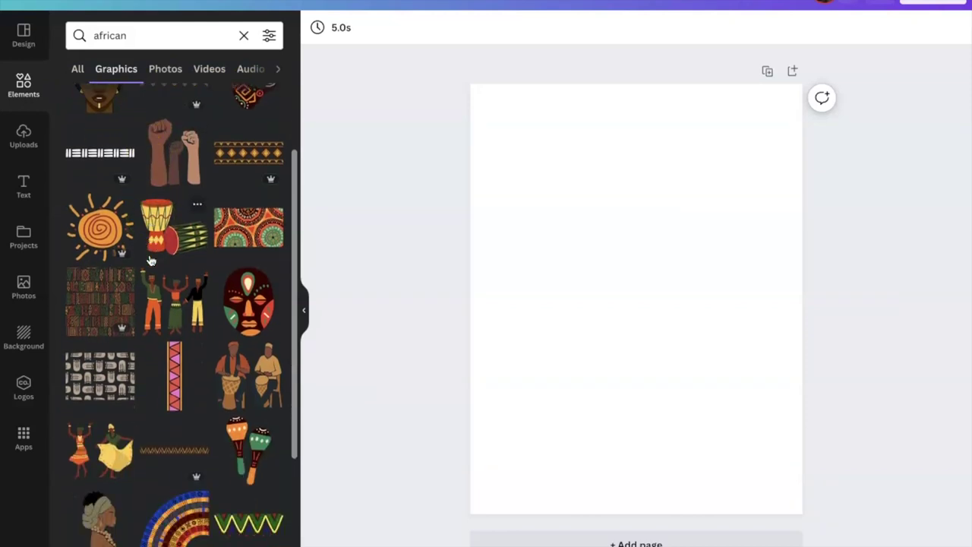
scroll(151, 260, down, 5)
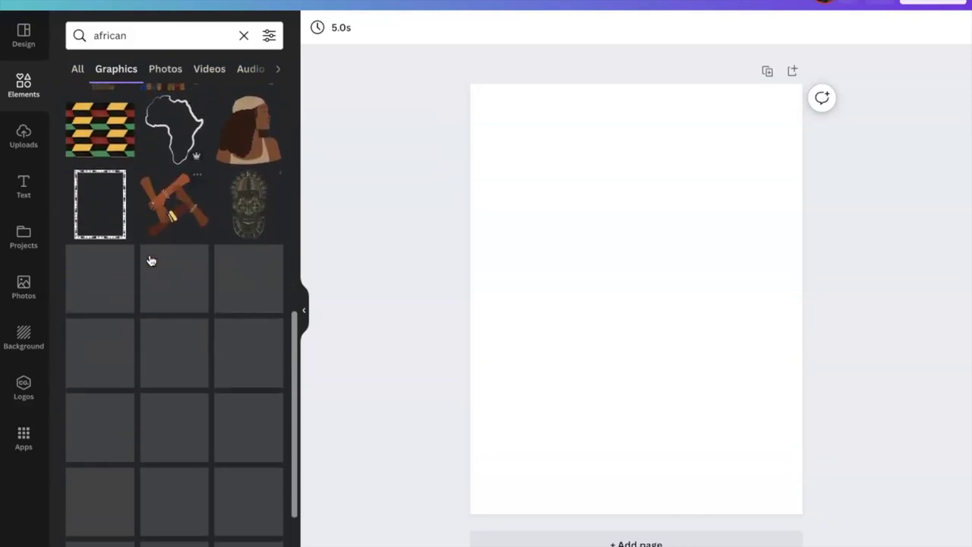
scroll(151, 260, up, 3)
scroll(151, 260, up, 10)
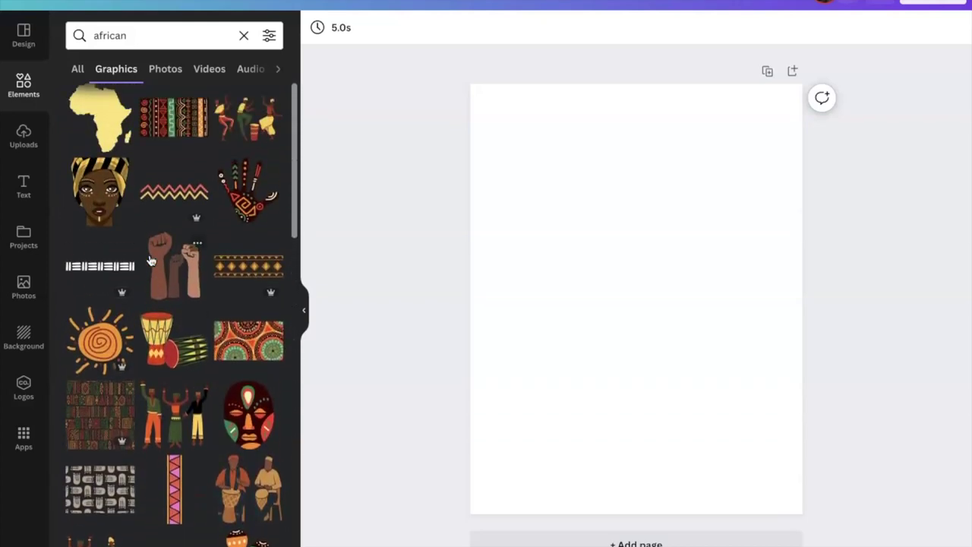
click(245, 205)
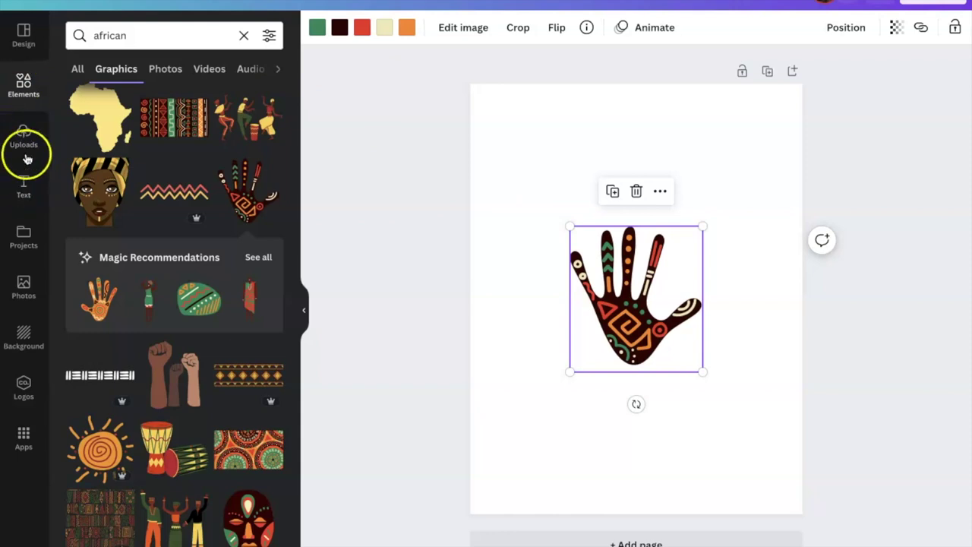
Add a heading below the hand graphic reading "Living My Ancestor's Dream".
click(24, 186)
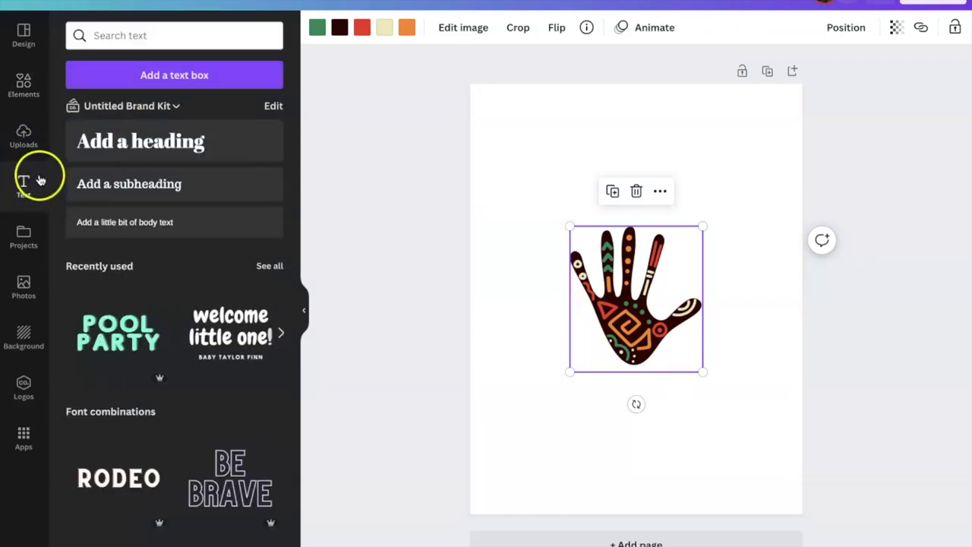
click(112, 144)
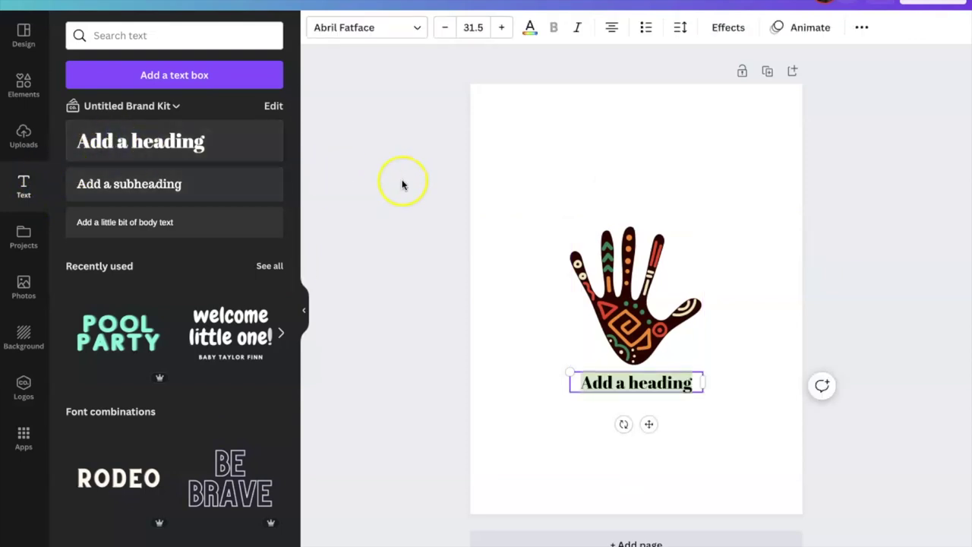
scroll(83, 369, down, 6)
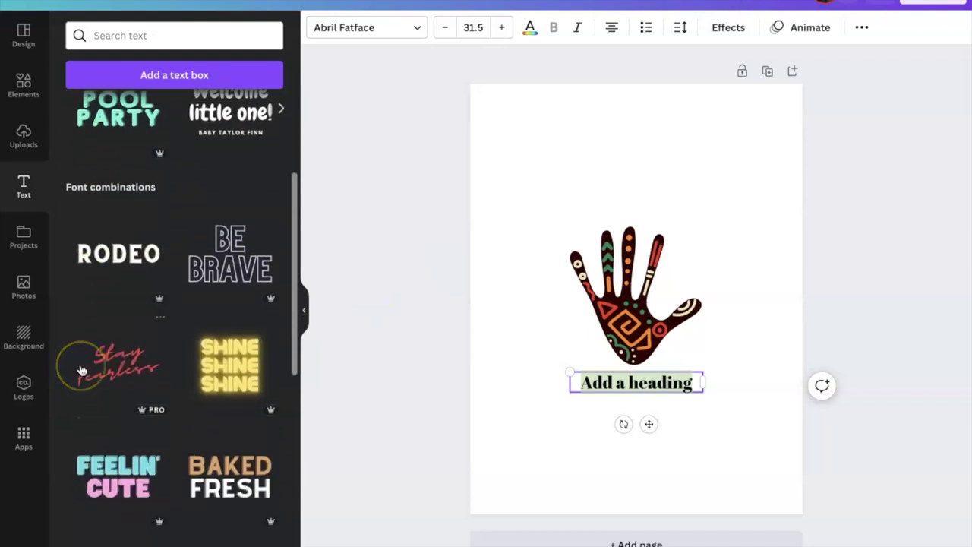
scroll(82, 370, down, 6)
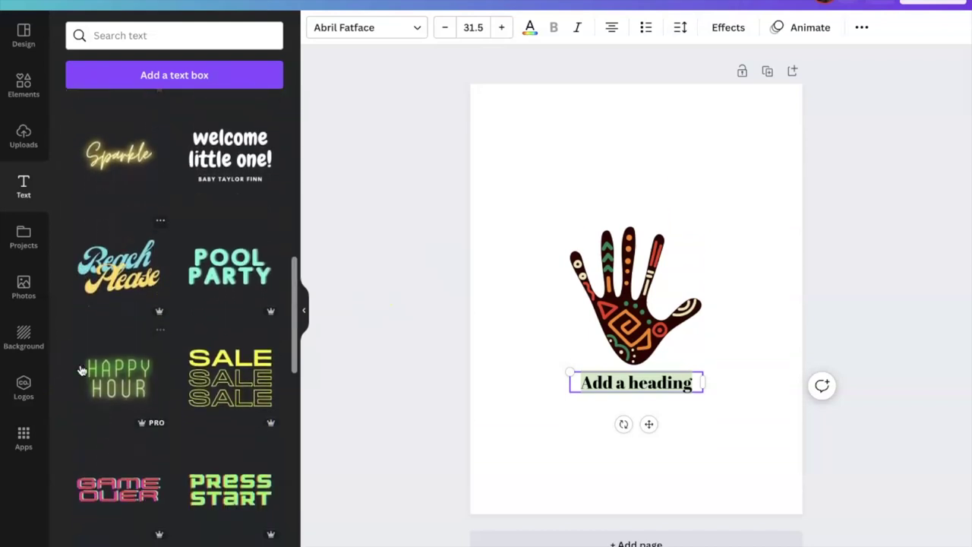
scroll(82, 370, down, 6)
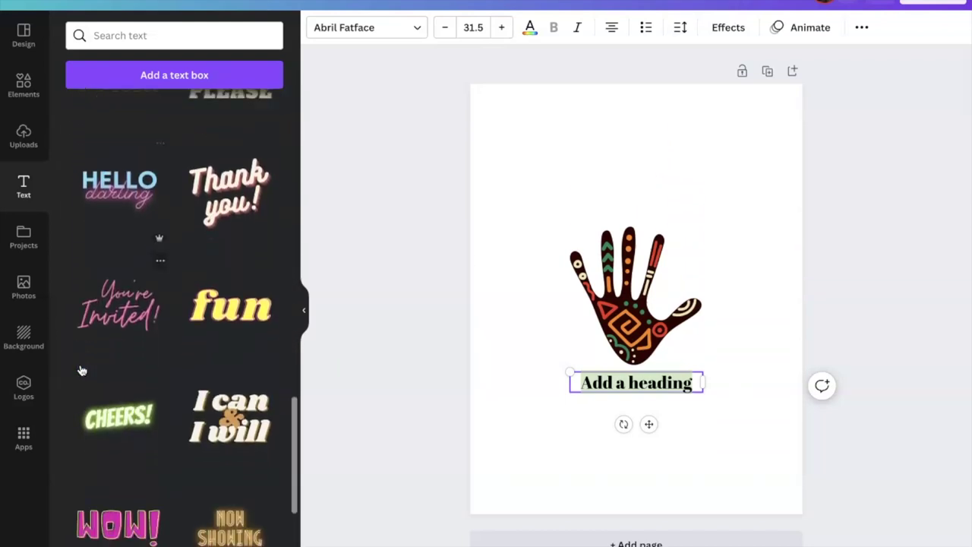
scroll(82, 370, up, 15)
click(79, 234)
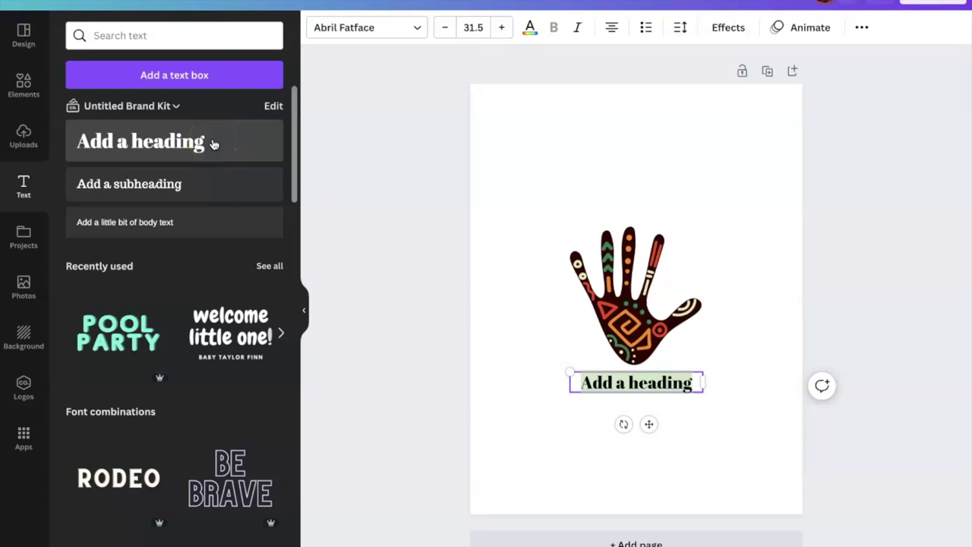
text(Liv)
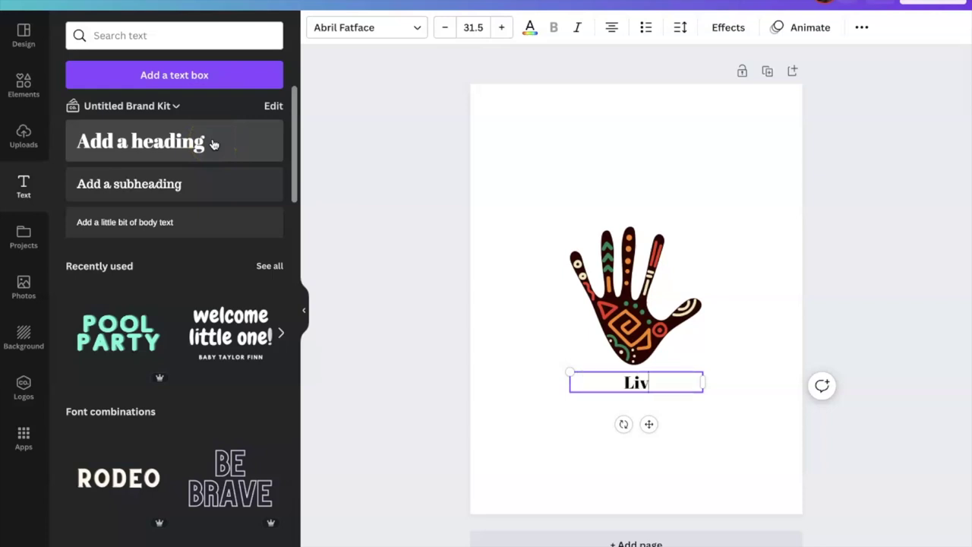
text(ng My Ancestor's Dream)
click(611, 423)
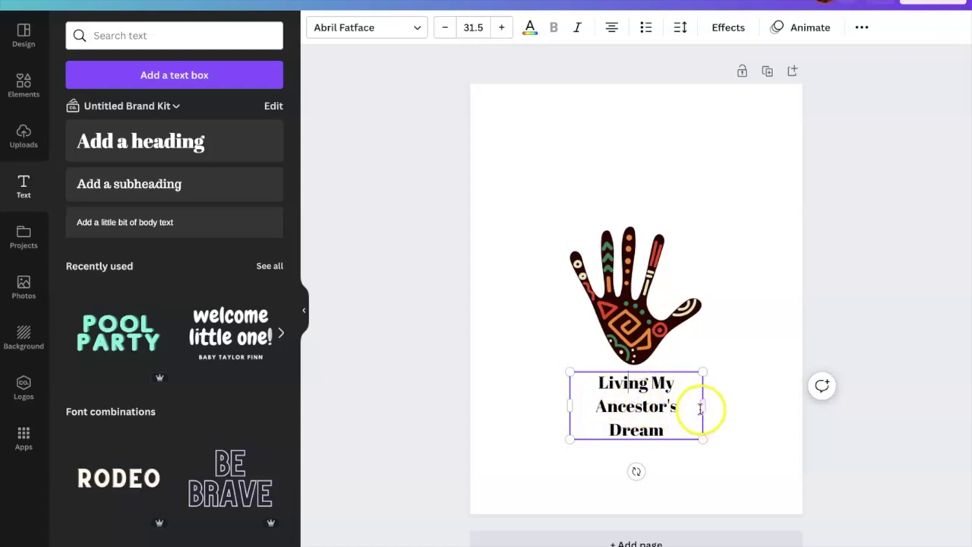
Widen the heading's text box so the phrase fits on one line, and move it above the hand.
drag(706, 407, 762, 401)
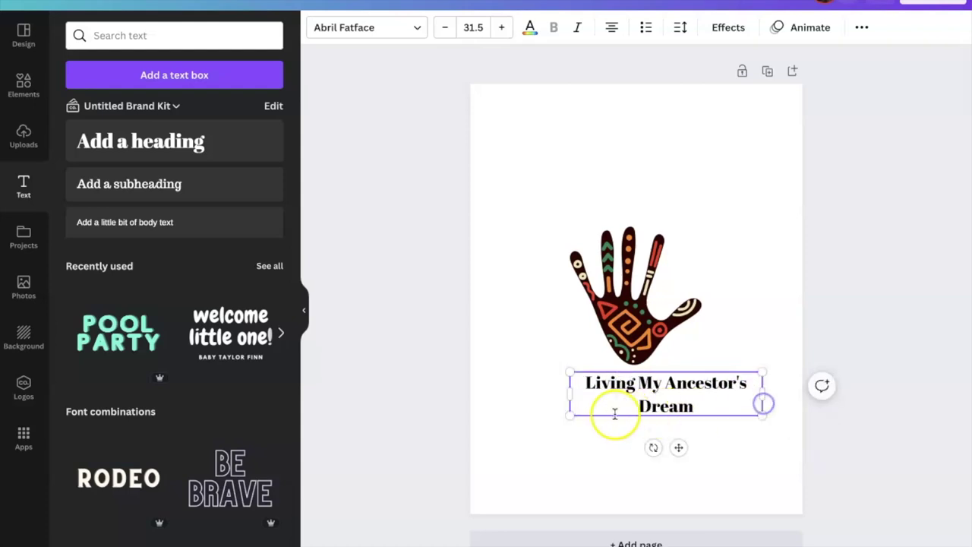
drag(567, 396, 520, 401)
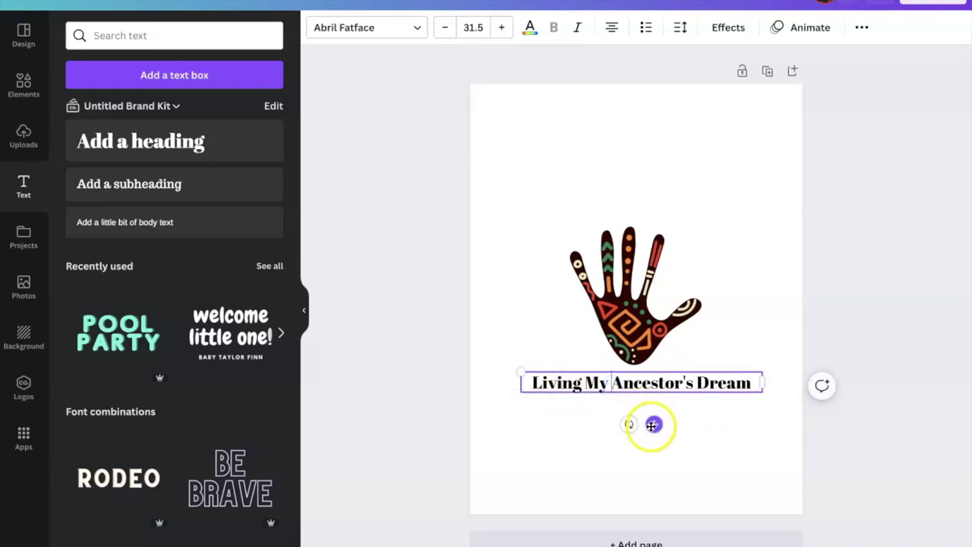
drag(627, 426, 642, 249)
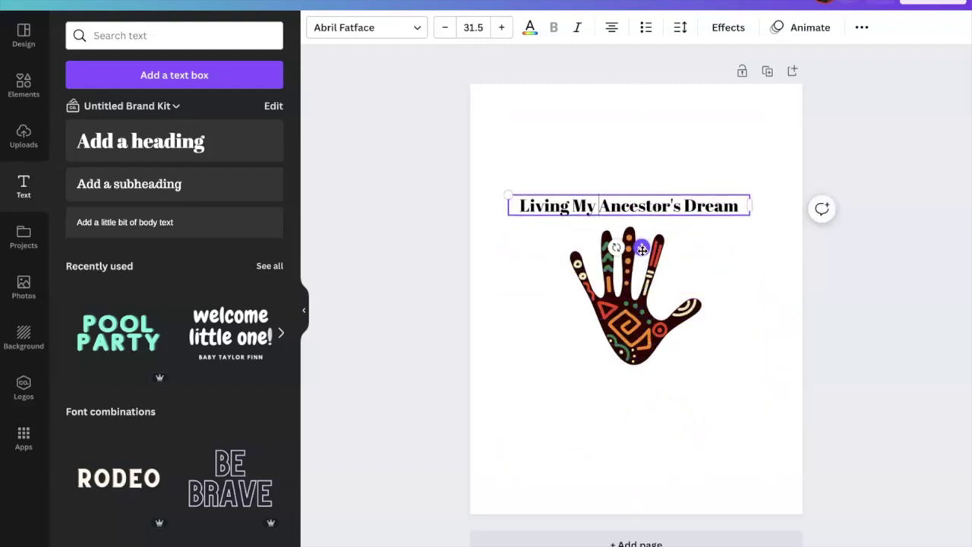
Browse the fonts available for the heading and search them for "am".
click(418, 29)
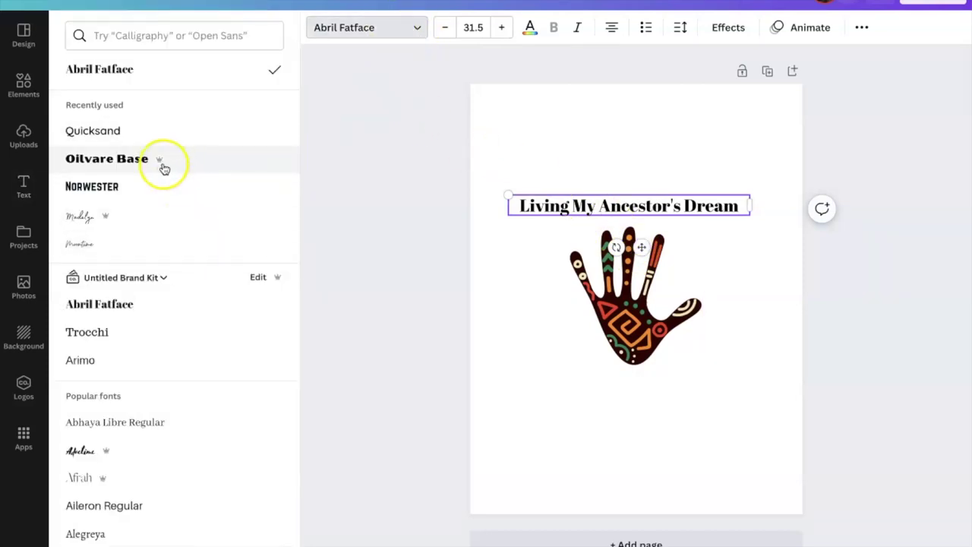
scroll(167, 226, down, 1)
scroll(144, 137, up, 1)
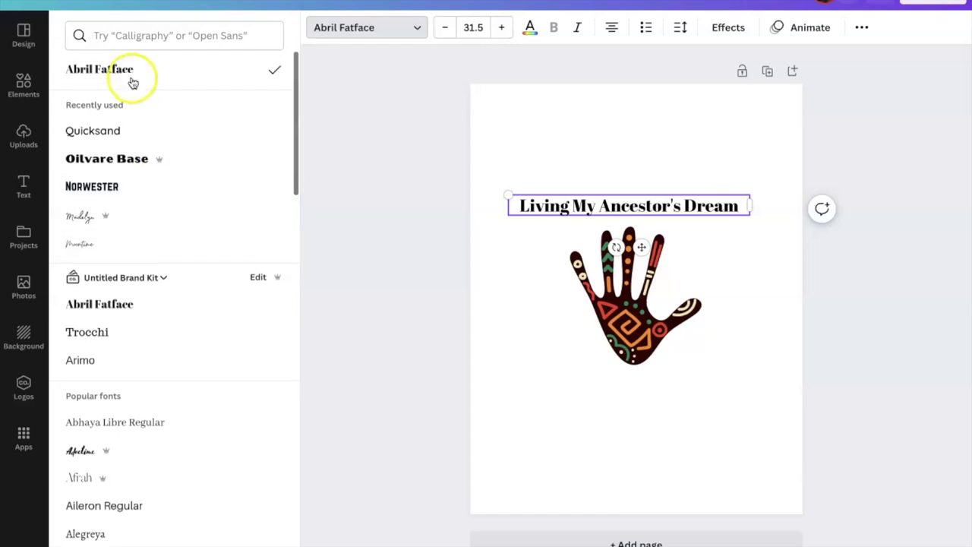
click(144, 36)
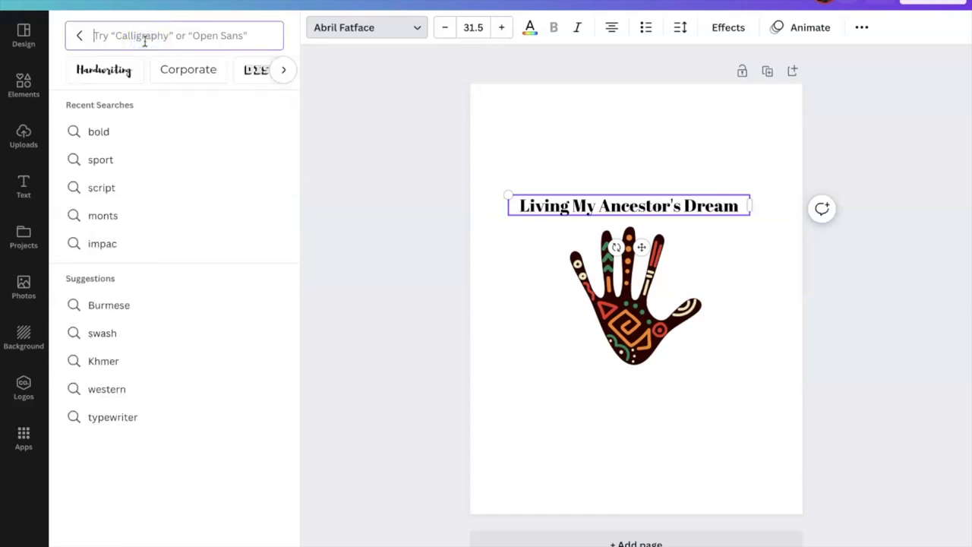
text(am)
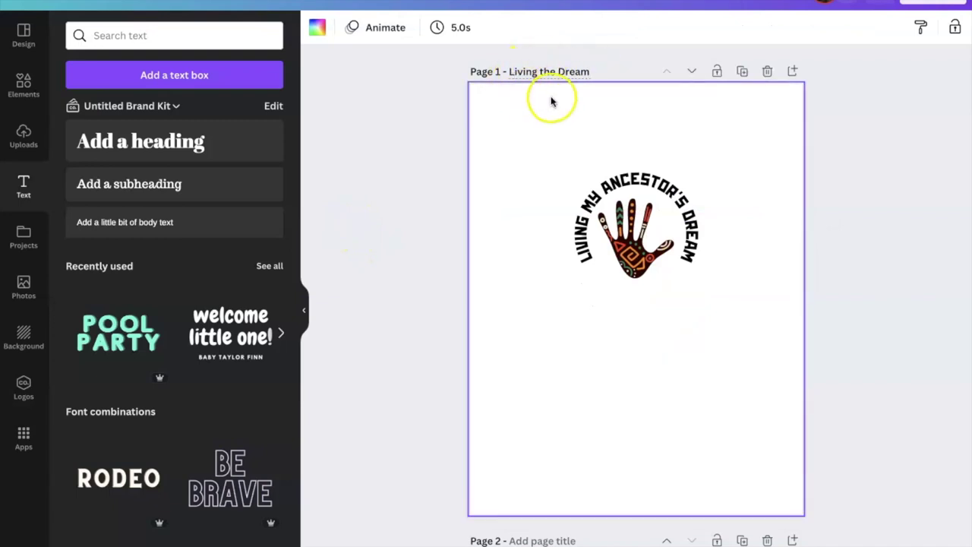
Delete the curved text and the hand graphic from page 2, leaving the page 1 design in place.
click(581, 260)
scroll(584, 260, down, 5)
key(ctrl+x)
key(ctrl+v)
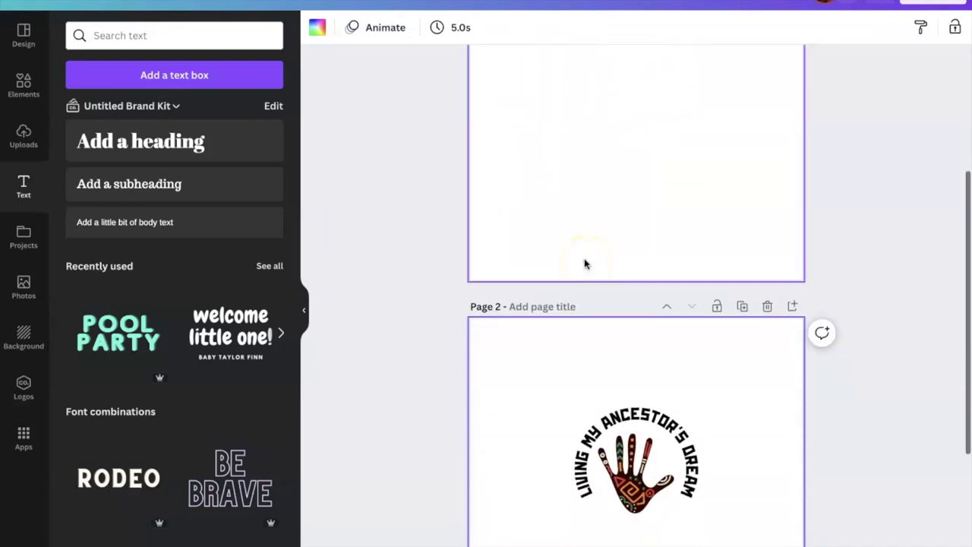
click(633, 397)
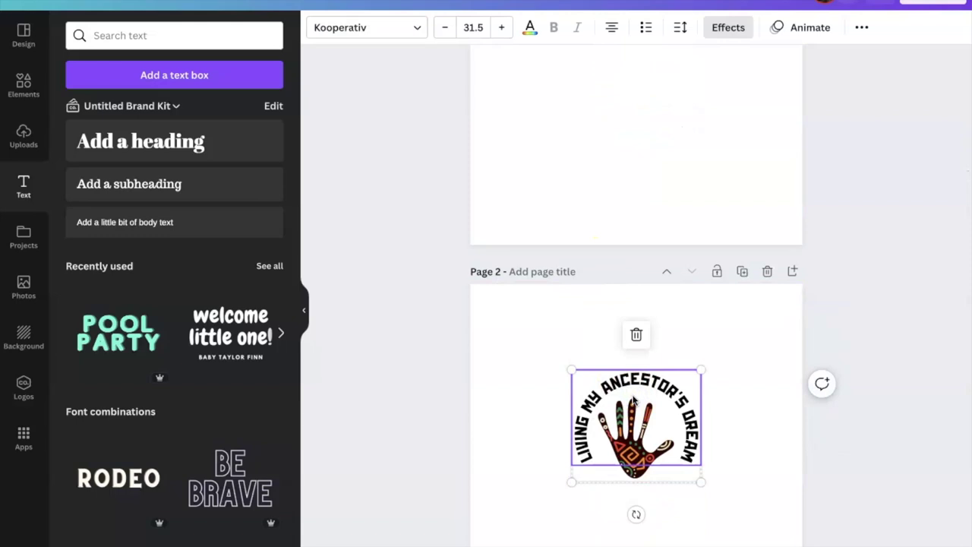
key(Delete)
scroll(646, 399, up, 5)
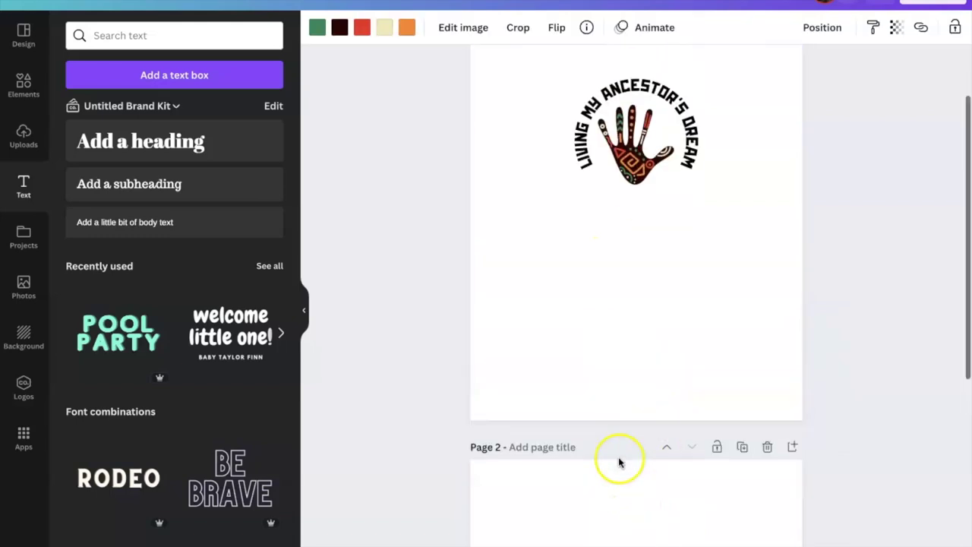
scroll(618, 458, down, 3)
key(Delete)
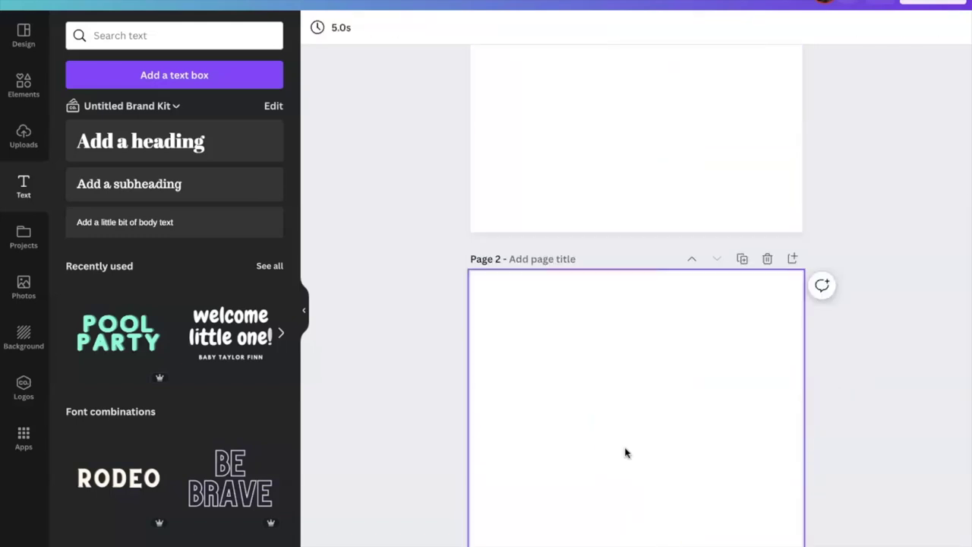
Show the full set of magic recommendations within the graphics elements.
click(128, 35)
text(african)
key(Return)
click(23, 85)
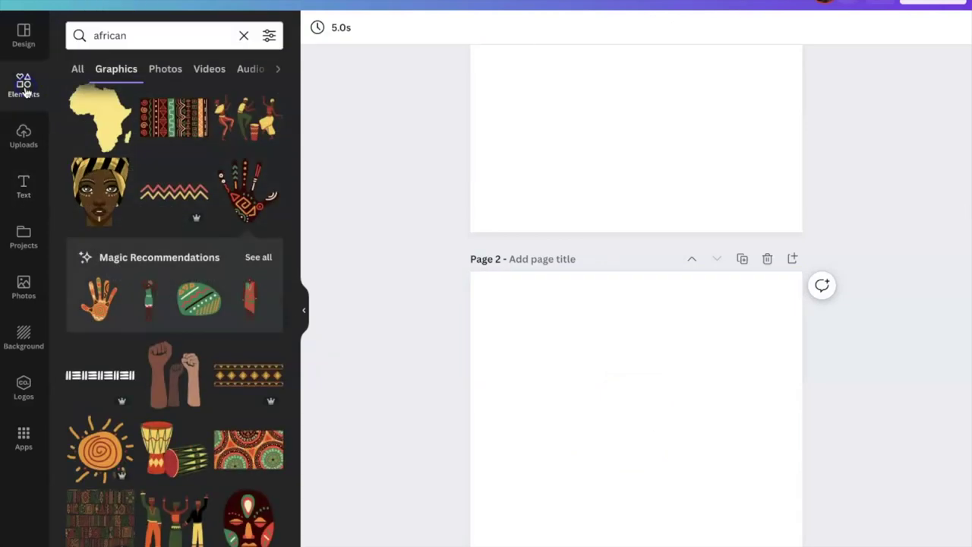
click(23, 89)
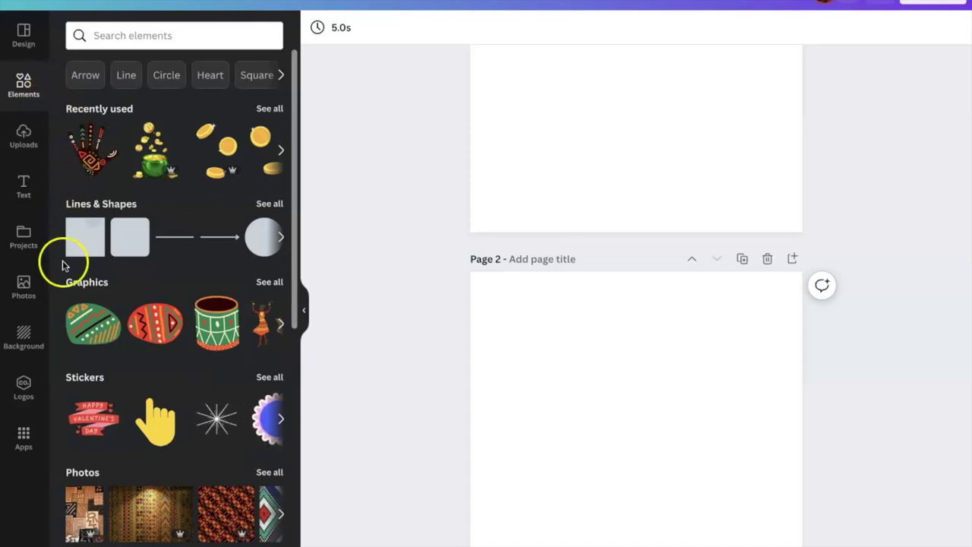
click(264, 283)
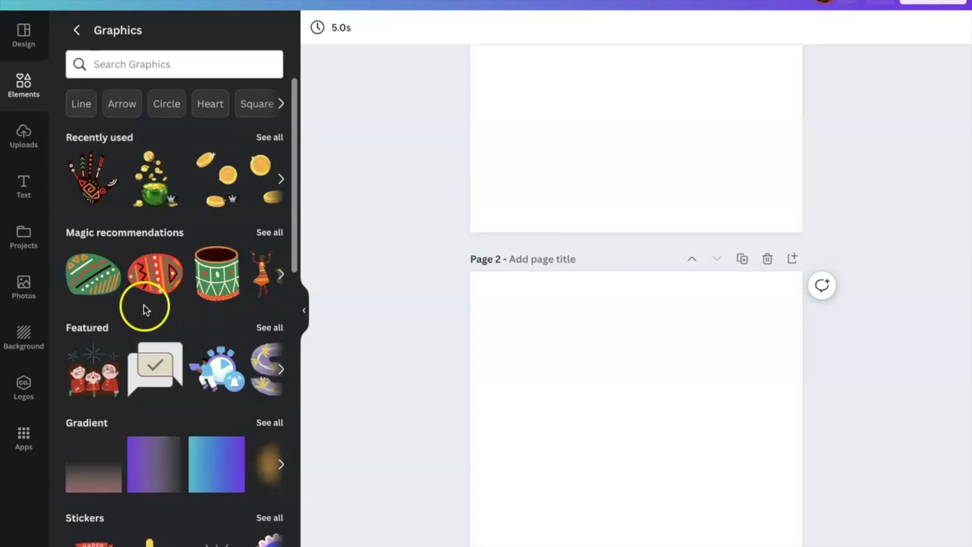
click(272, 235)
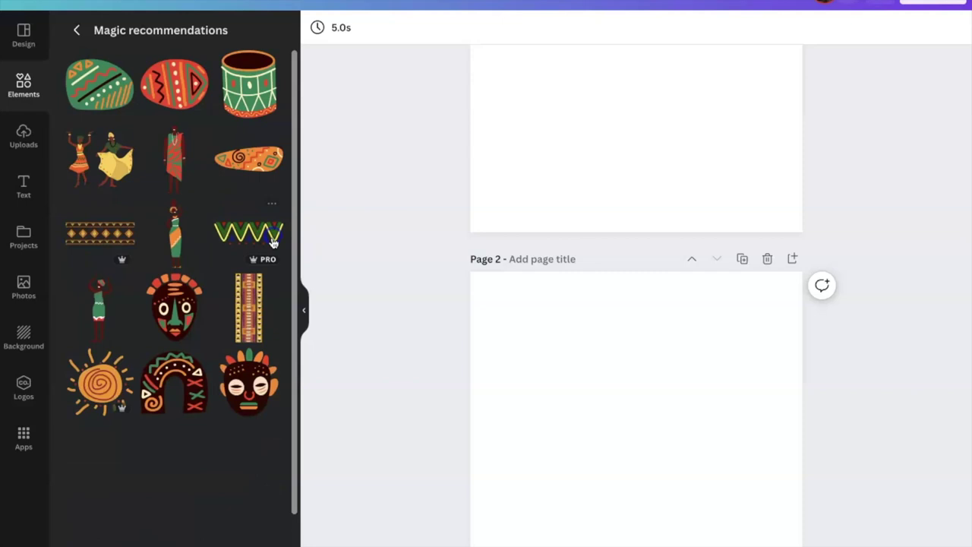
Add the orange and green maracas and the two seated and standing drummers graphic to page 2.
scroll(186, 361, down, 2)
scroll(186, 363, down, 2)
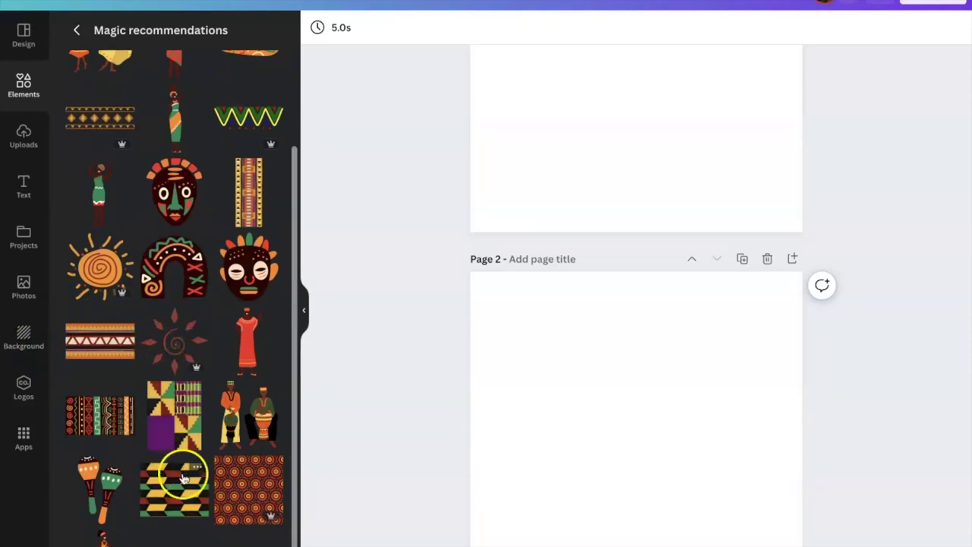
click(99, 488)
click(255, 422)
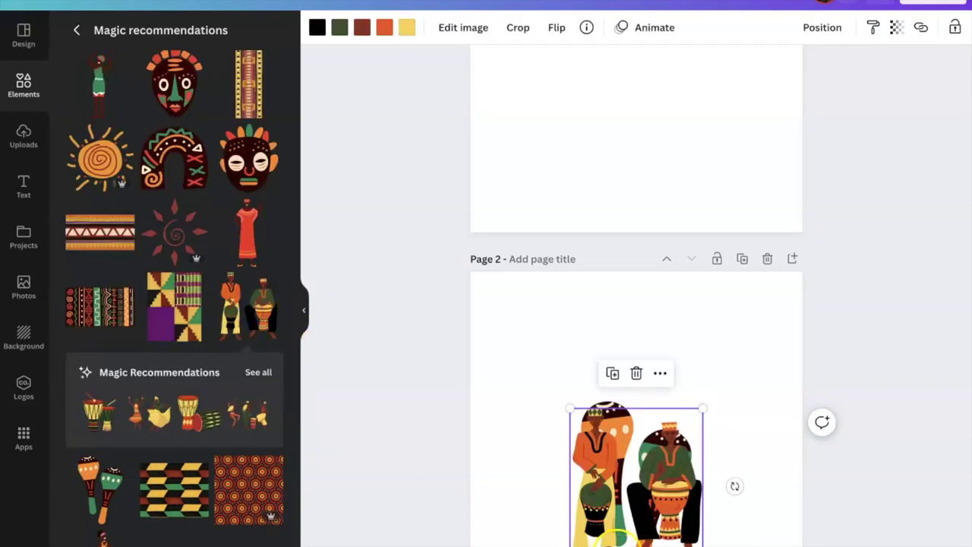
Move the maracas to page 2's right edge, then shrink the drummers and place them near its upper-left corner.
drag(608, 501, 600, 435)
drag(627, 497, 754, 535)
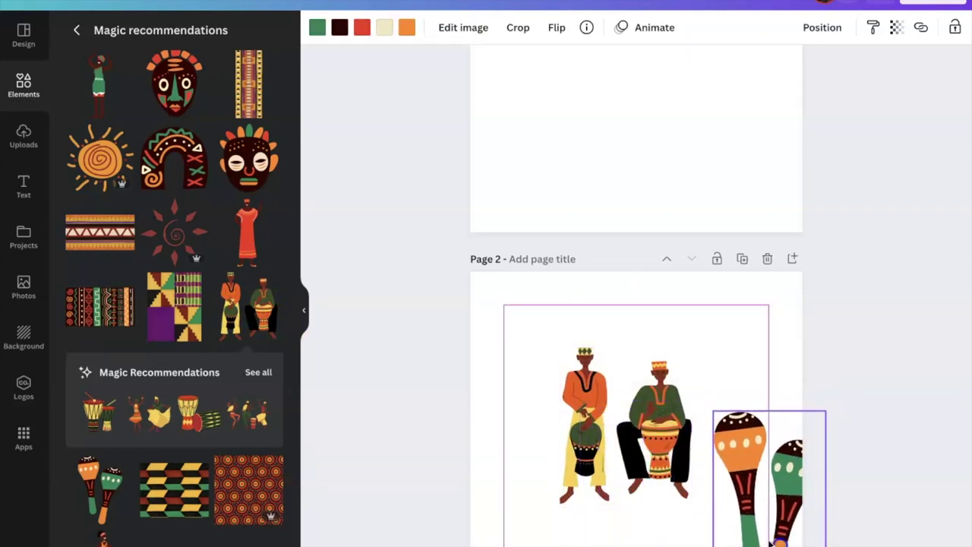
drag(663, 477, 568, 443)
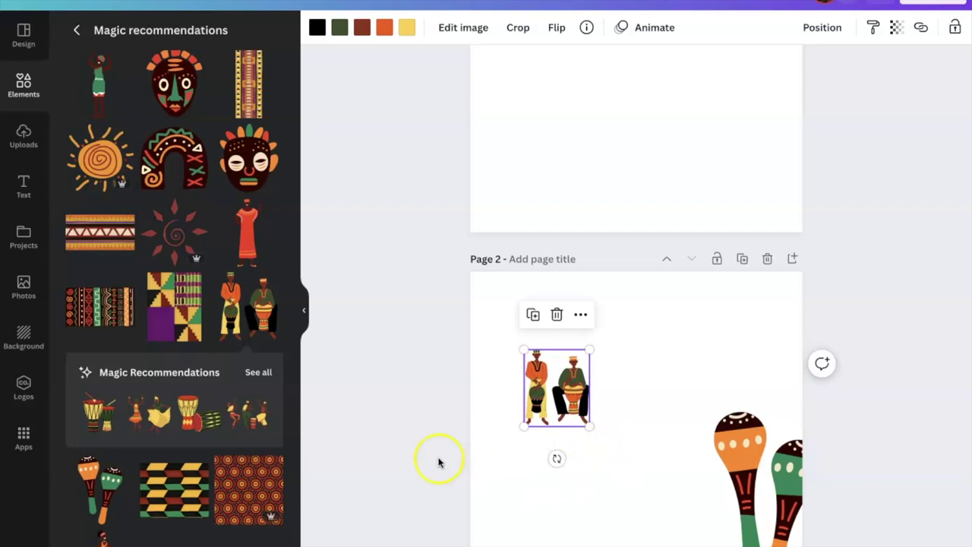
Nudge the drummers to the right and add the "EST. 2012 DAPPER Premium Quality Goods" text combination to page 2.
drag(557, 391, 589, 395)
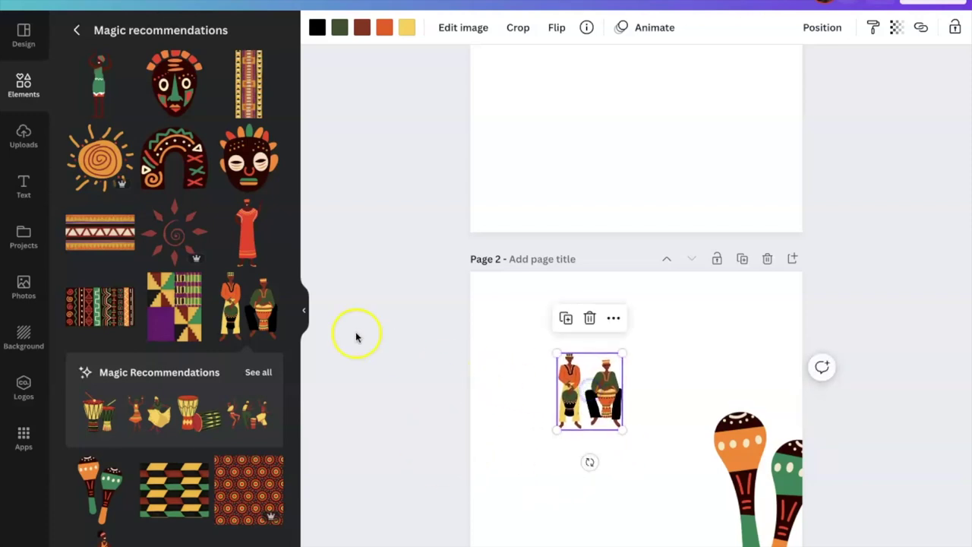
click(23, 186)
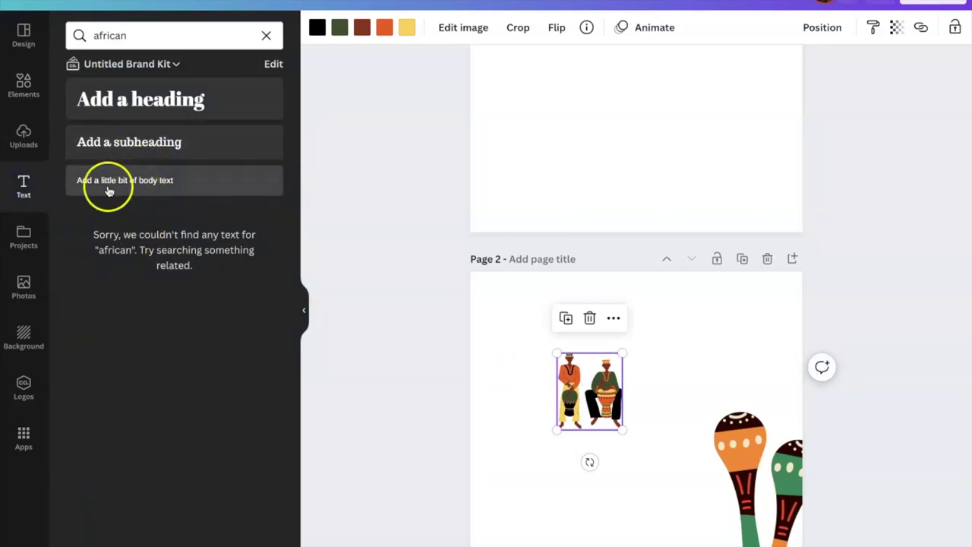
click(24, 185)
click(115, 386)
scroll(118, 390, down, 5)
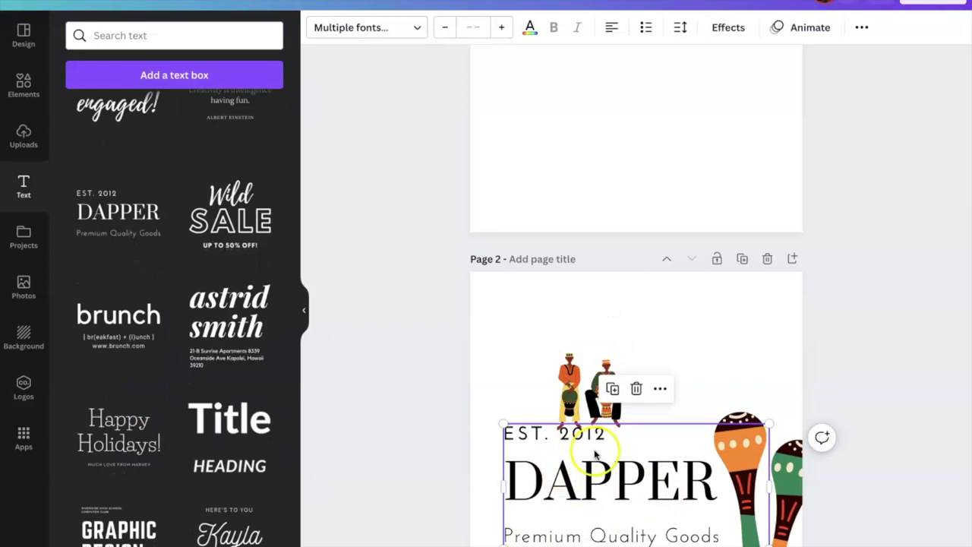
Replace "EST. 2012" with "CELEBRATE" and "DAPPER" with "BLACK HISTORY" in the page 2 text combination.
double_click(612, 434)
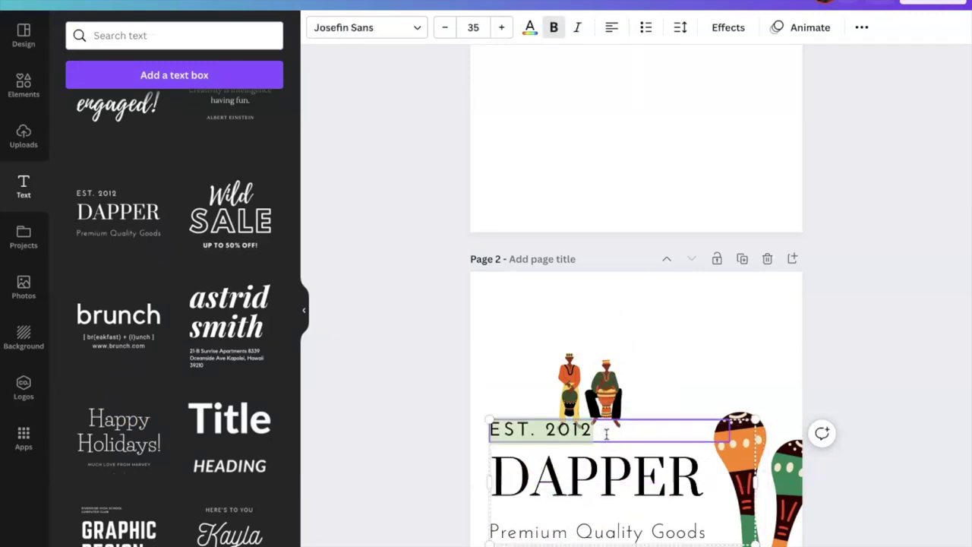
text(CELEB)
text(RATE)
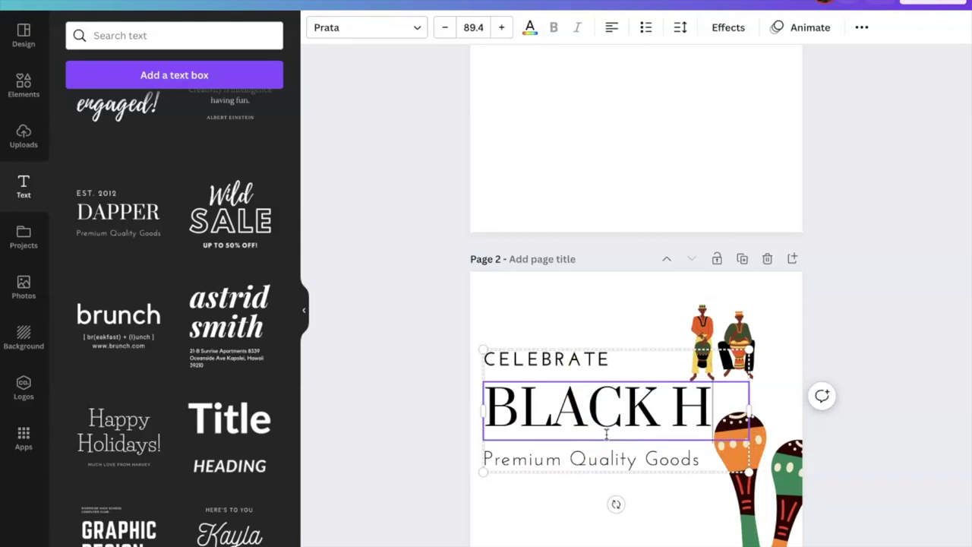
text(STORY)
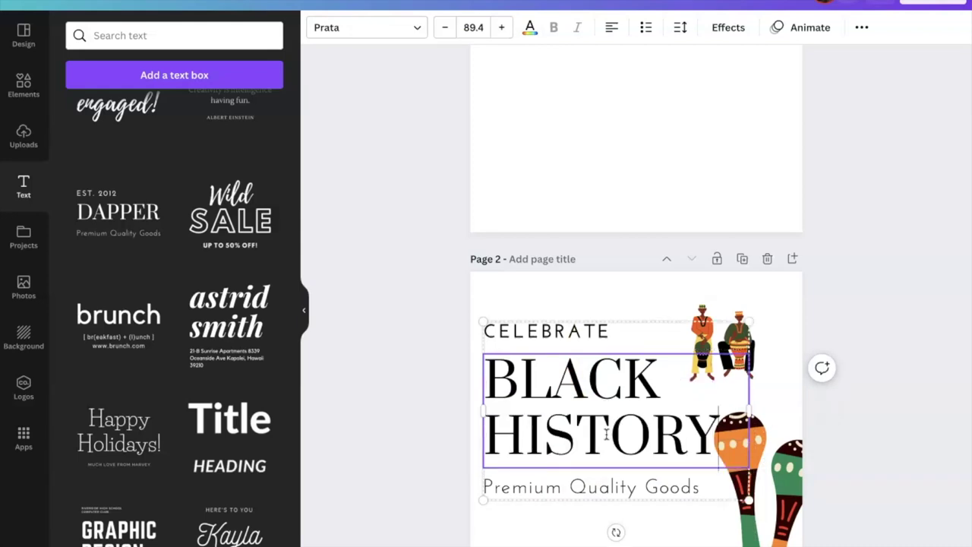
Delete the "Premium Quality Goods" line from the text combination.
click(650, 492)
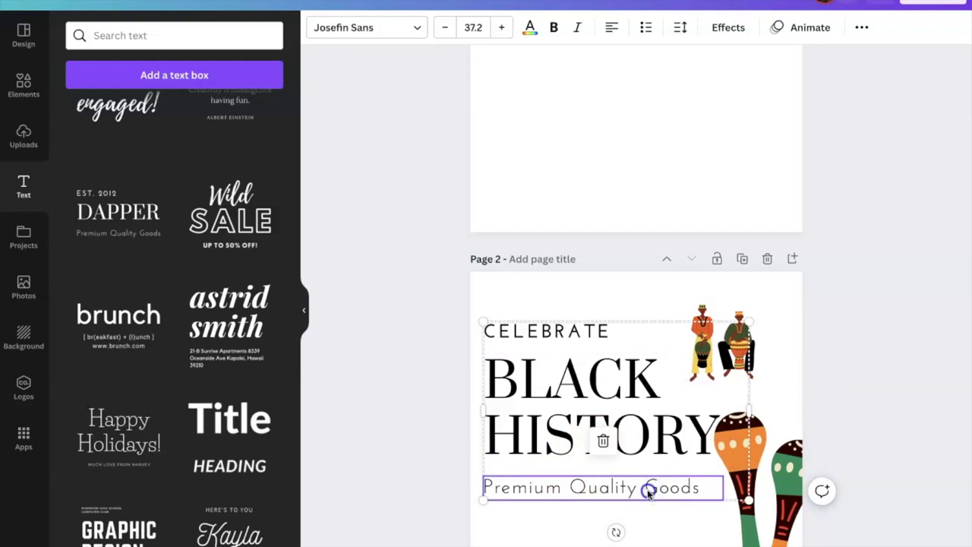
double_click(647, 489)
click(646, 489)
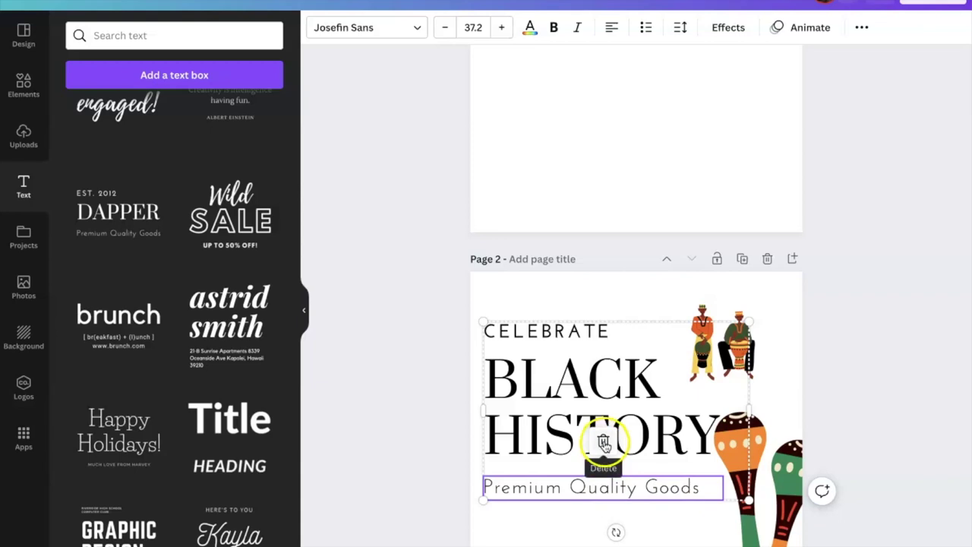
click(602, 442)
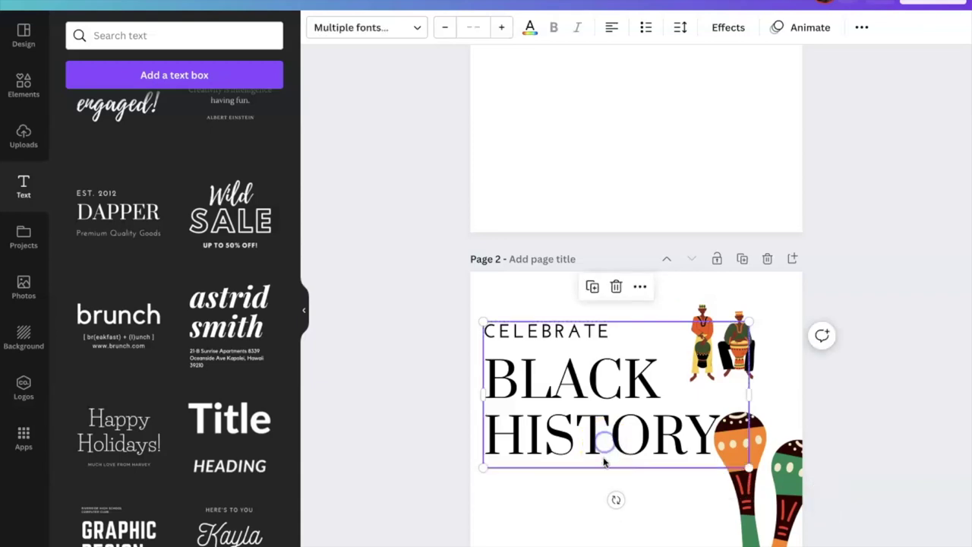
Remove the maracas, and shrink the text and drummers together, placing them near the top center of page 2.
click(659, 447)
click(712, 540)
drag(712, 541, 644, 369)
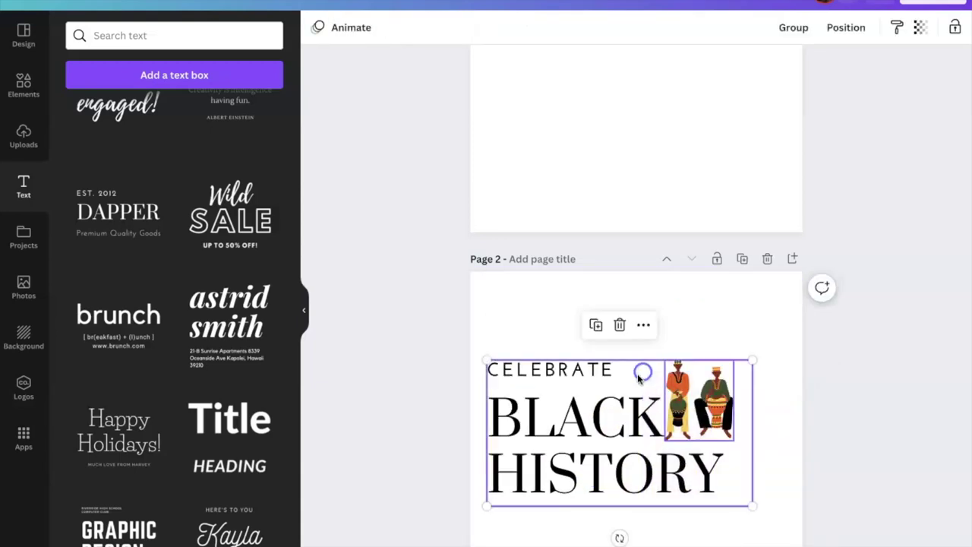
drag(753, 503, 592, 438)
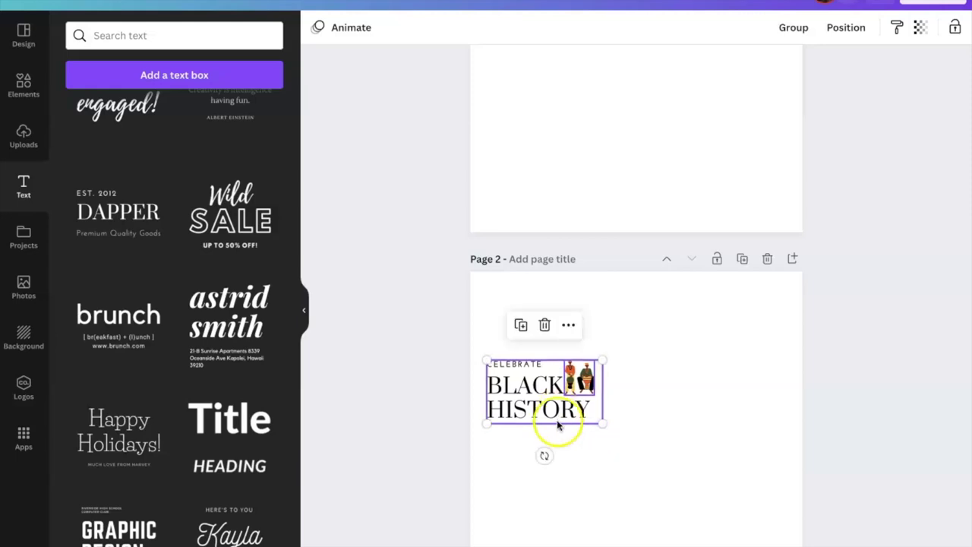
drag(562, 403, 620, 353)
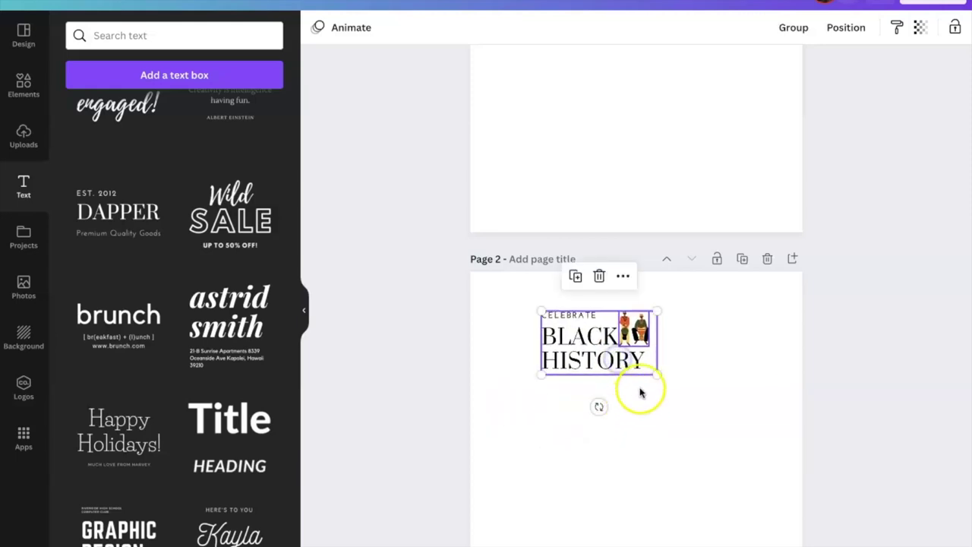
Title page 2 "Black History".
click(679, 397)
click(598, 361)
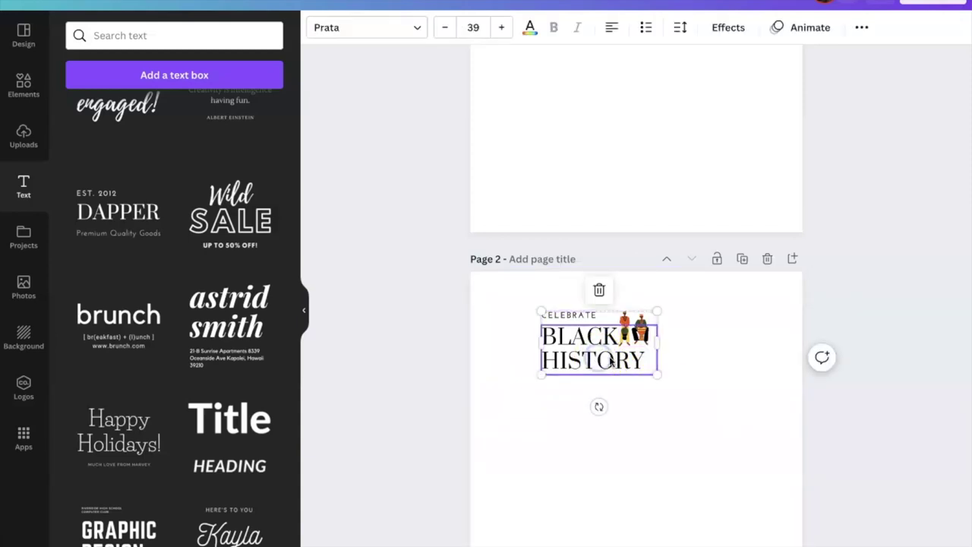
click(577, 260)
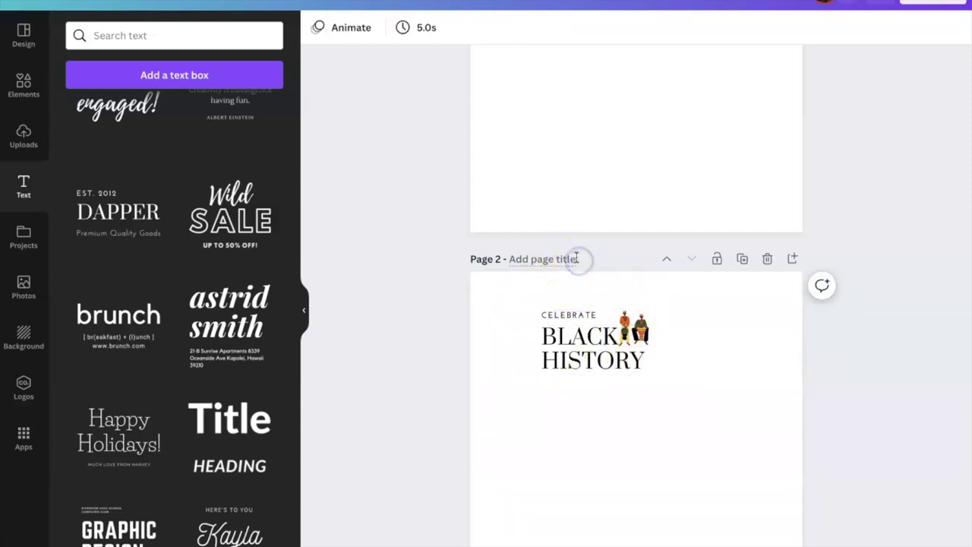
click(577, 260)
text(Black History)
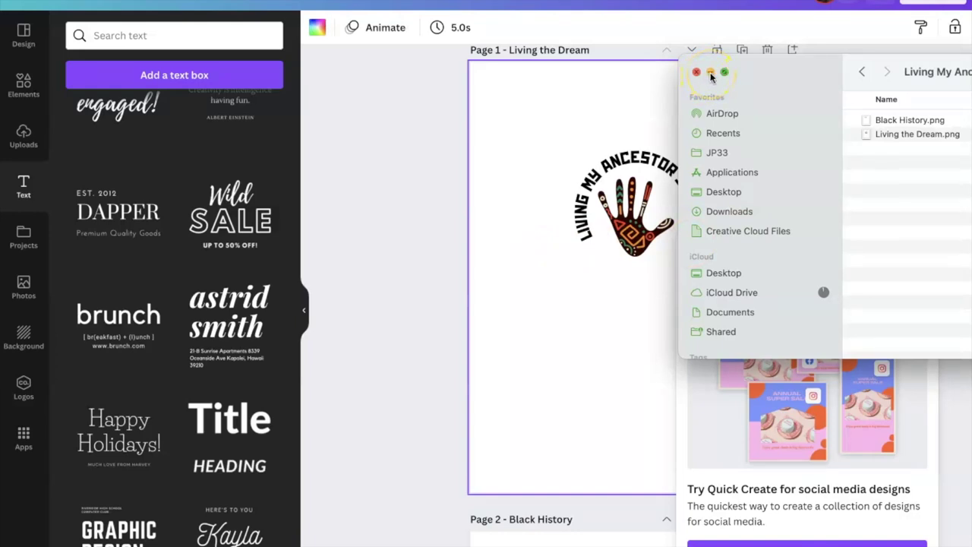
Dismiss the file window and download notice, and set up a PNG download with a transparent background.
click(710, 73)
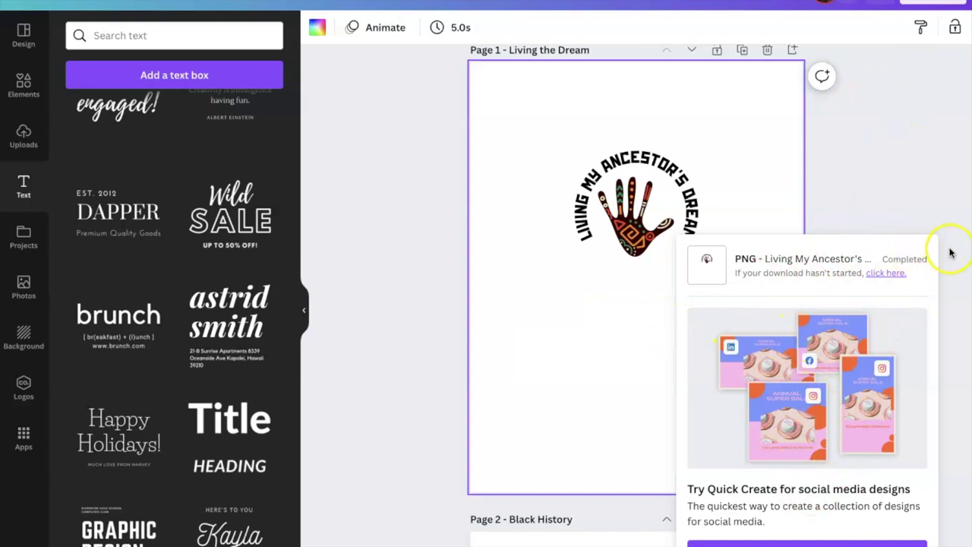
click(948, 456)
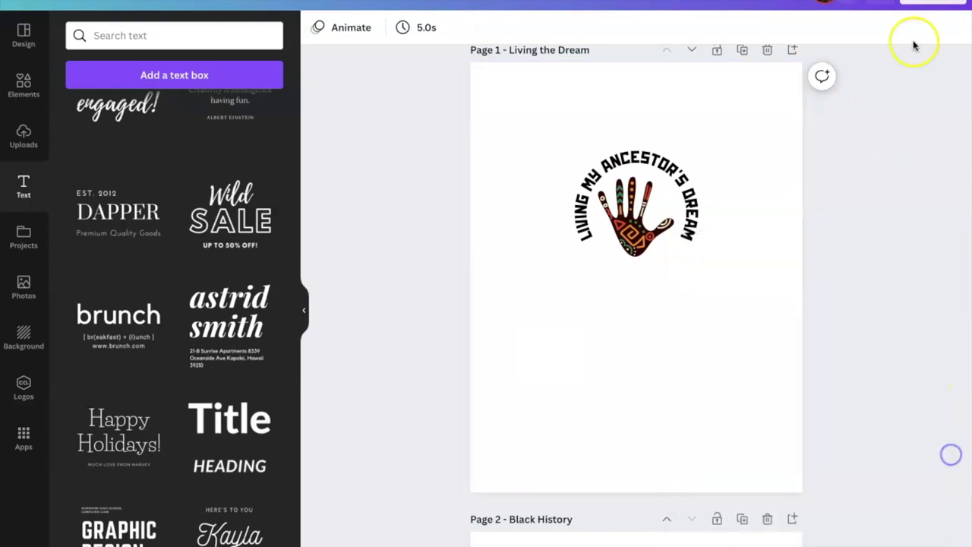
click(932, 2)
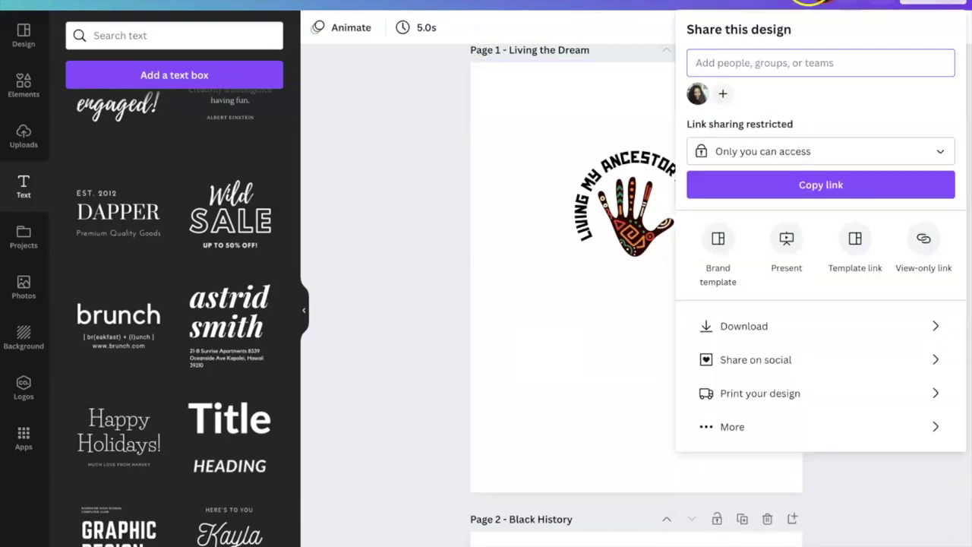
click(754, 325)
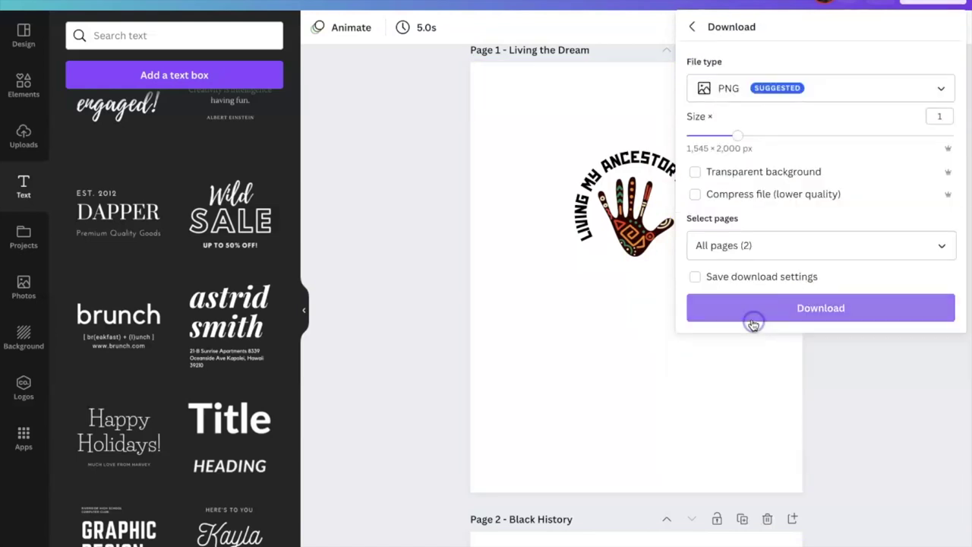
click(696, 174)
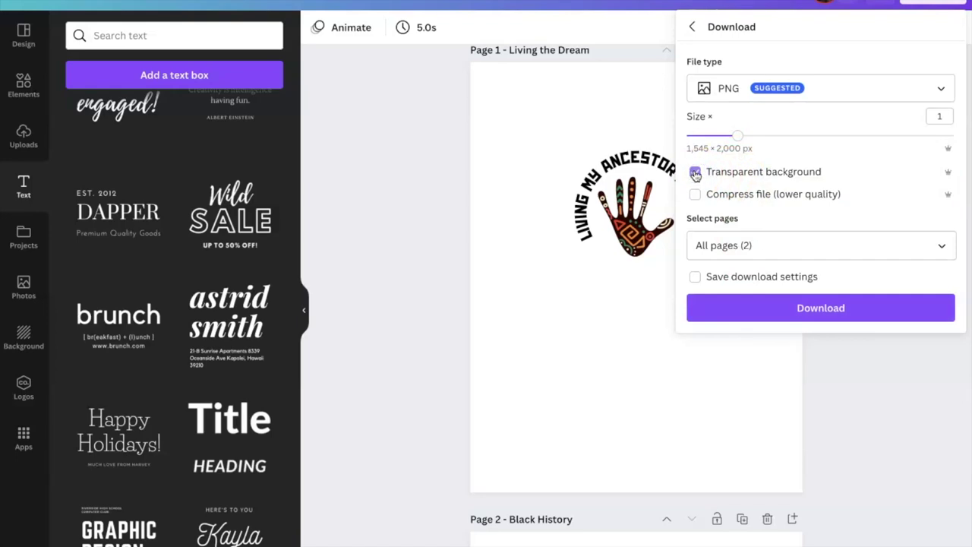
Keep both pages, Living the Dream and Black History, in the selection and download them.
click(939, 251)
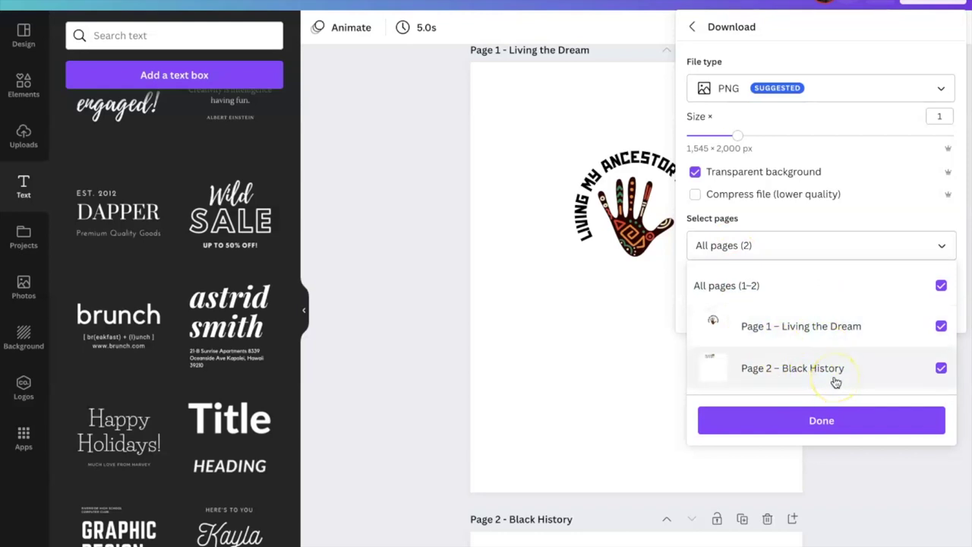
click(827, 430)
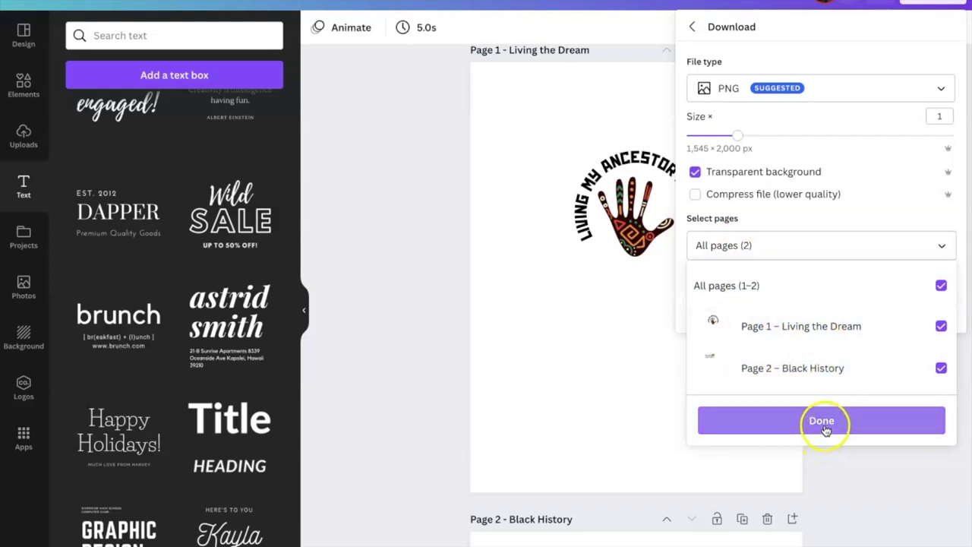
click(819, 426)
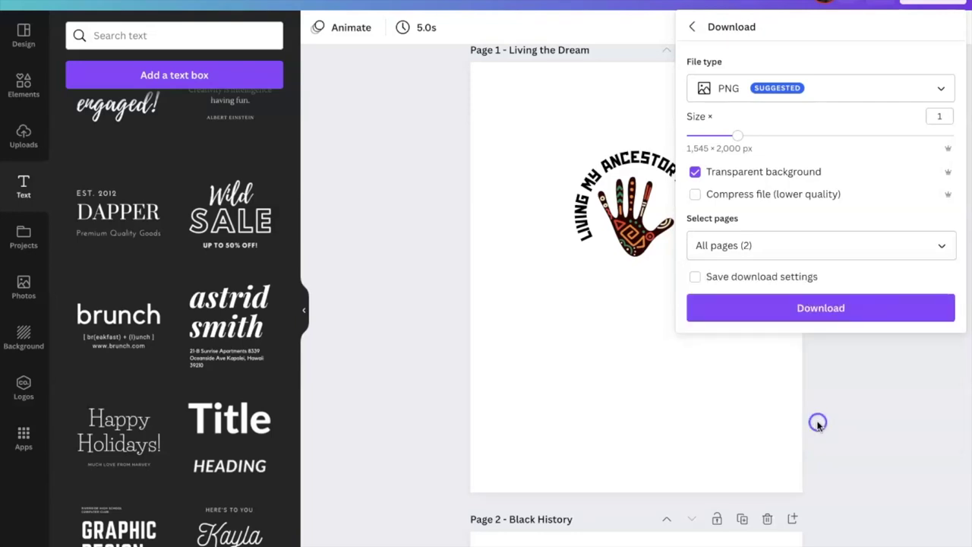
click(810, 307)
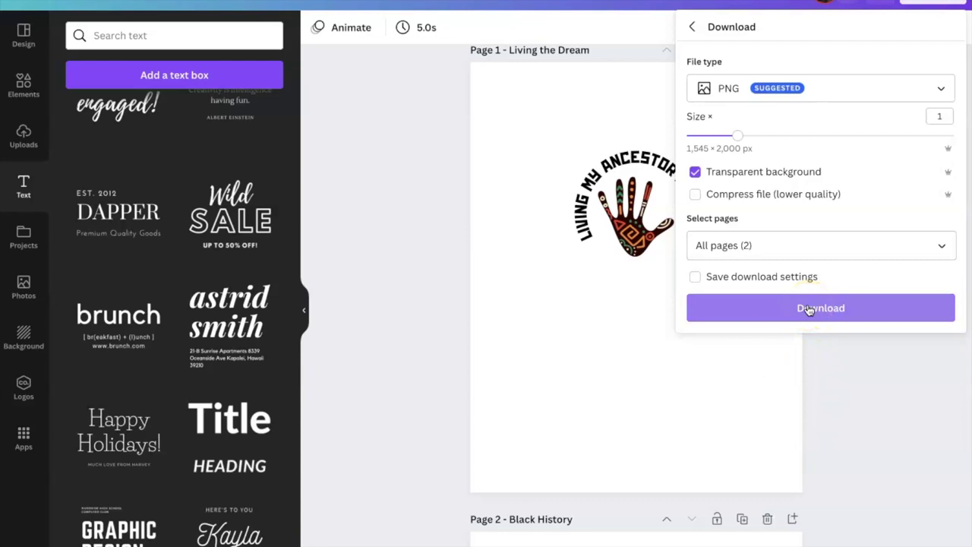
click(812, 310)
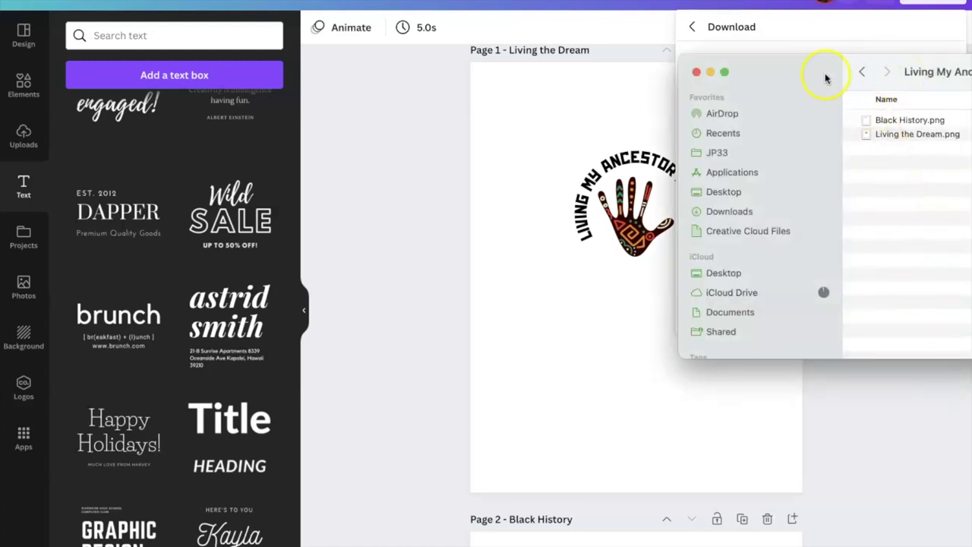
Switch to Cricut Design Space with the downloaded files window at hand, apply the required update and start a new image upload.
drag(849, 79, 738, 68)
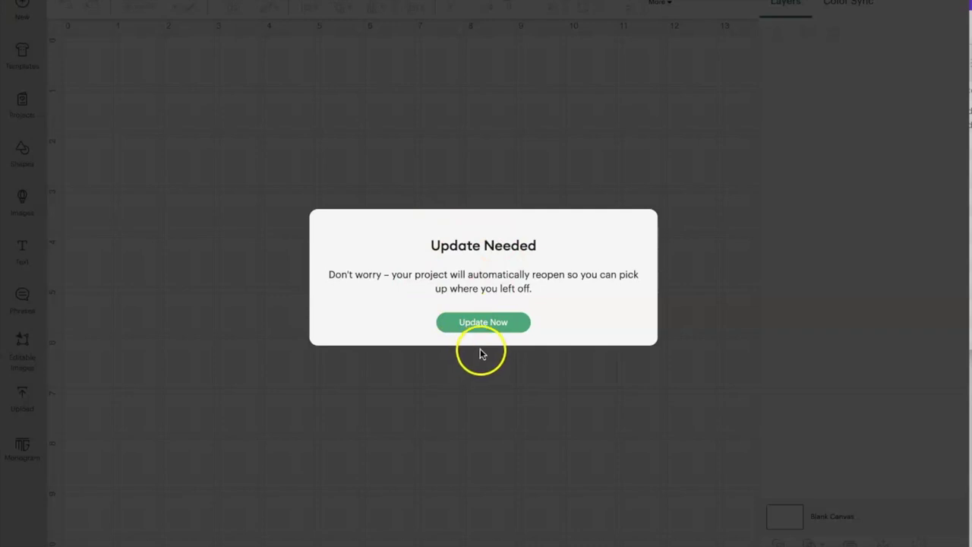
click(480, 323)
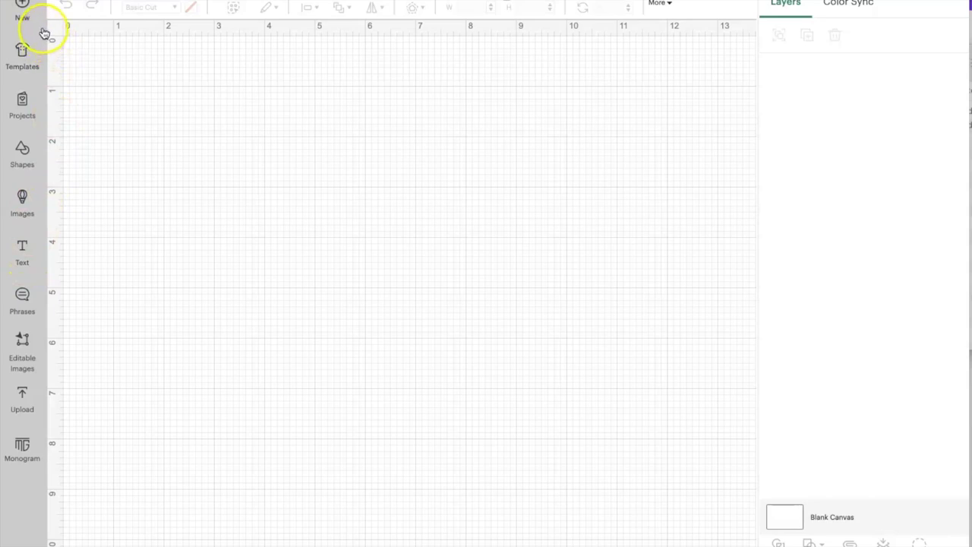
click(24, 397)
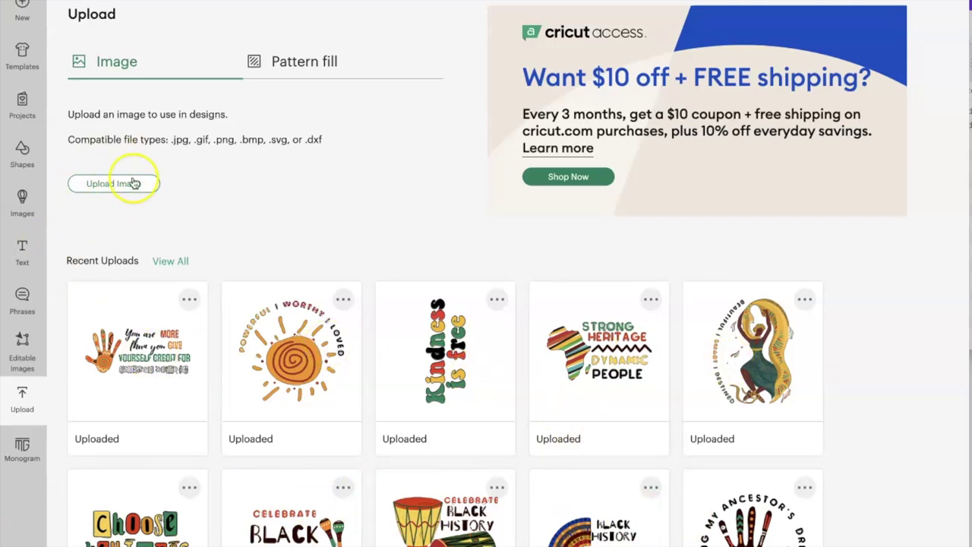
click(111, 186)
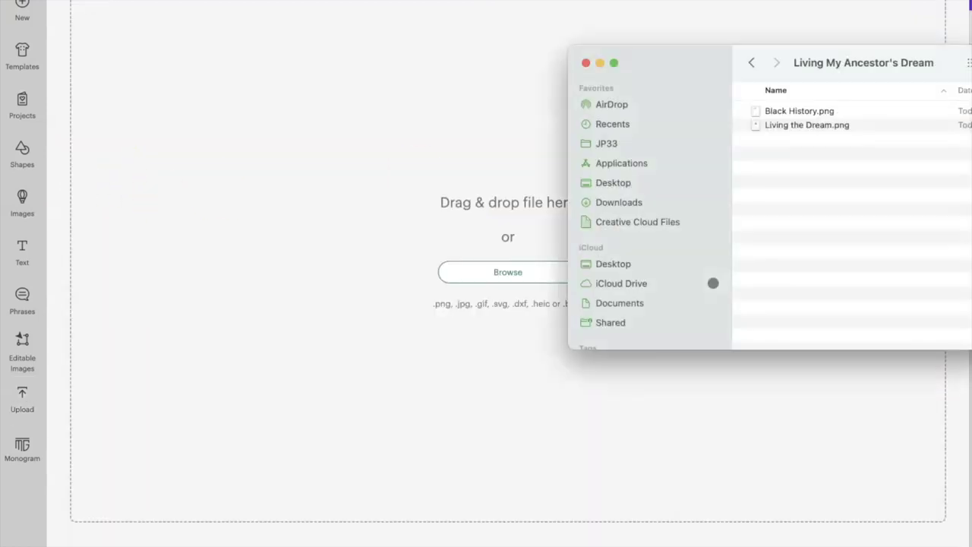
Upload Black History.png as a Complex image and continue past the background remover without edits to the upload type choice.
drag(800, 114, 372, 201)
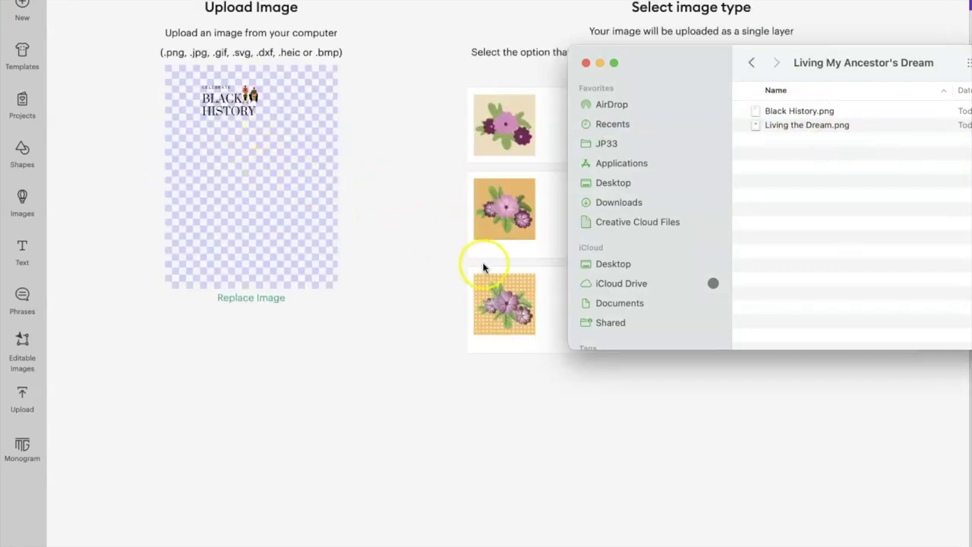
drag(722, 69, 971, 95)
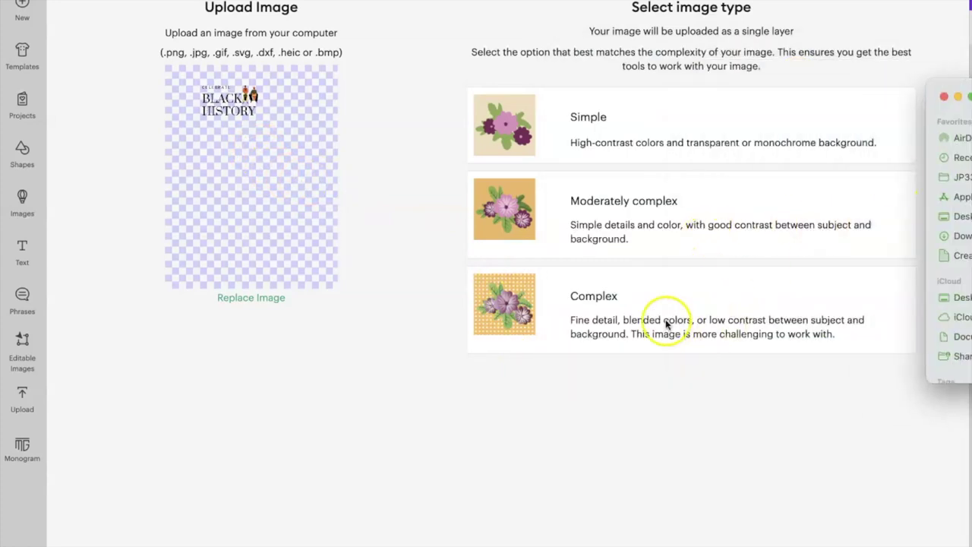
click(607, 313)
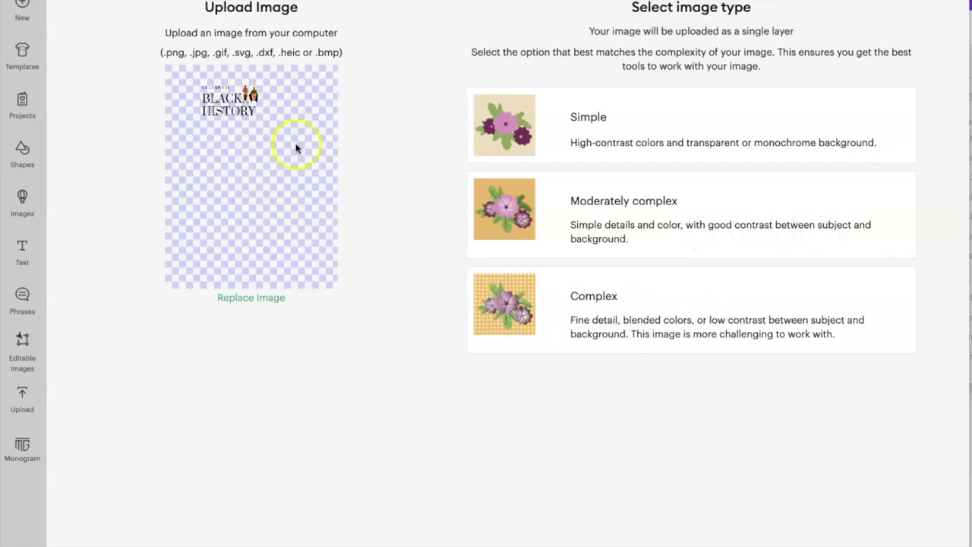
click(569, 299)
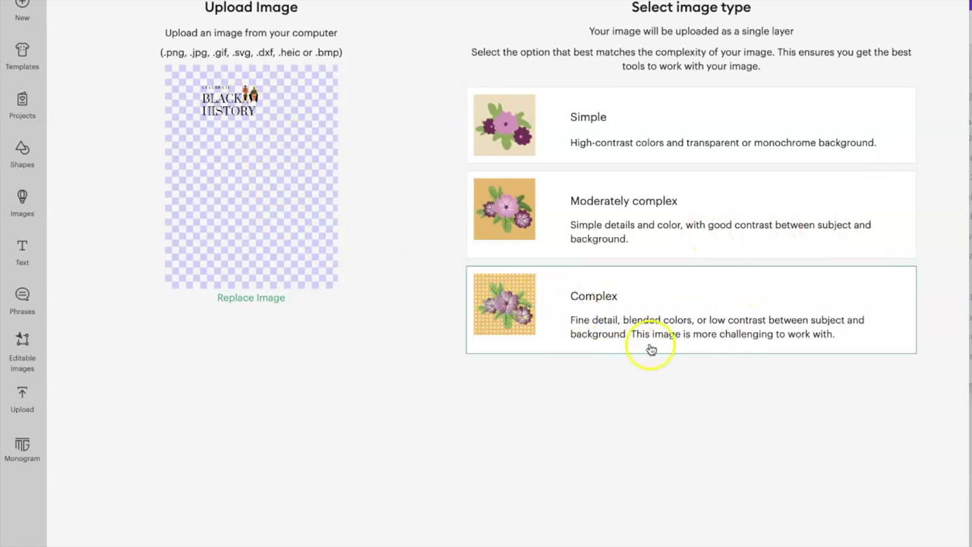
click(879, 542)
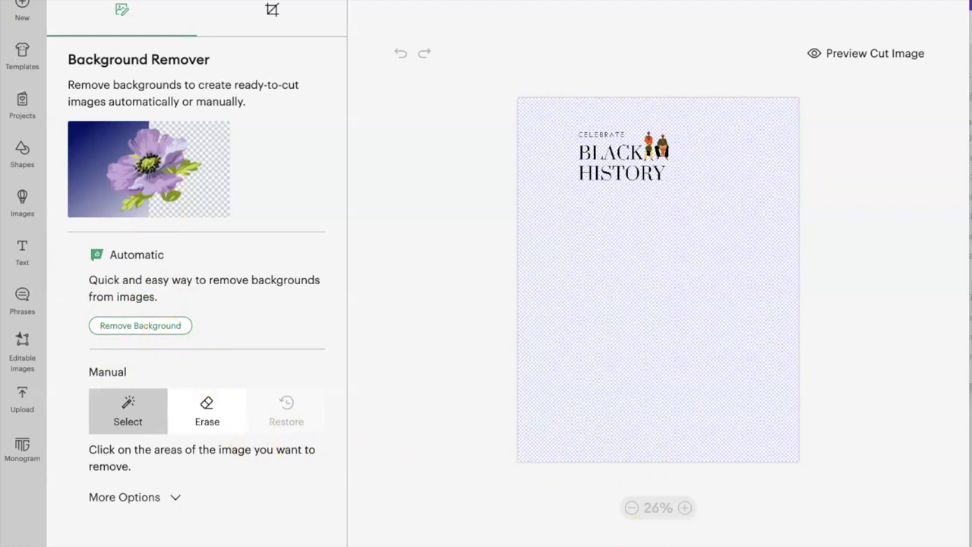
click(835, 544)
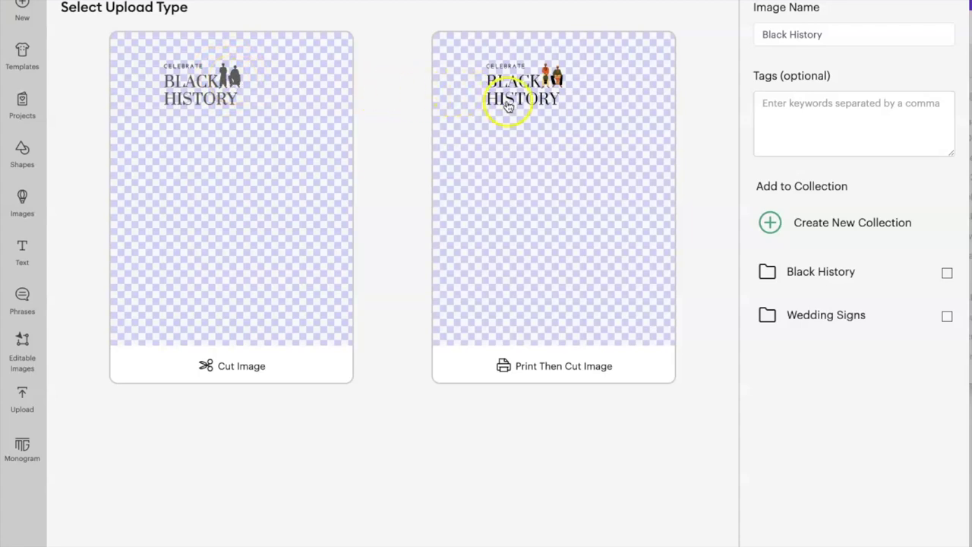
Upload Black History as a Print Then Cut image and start another image upload.
click(511, 152)
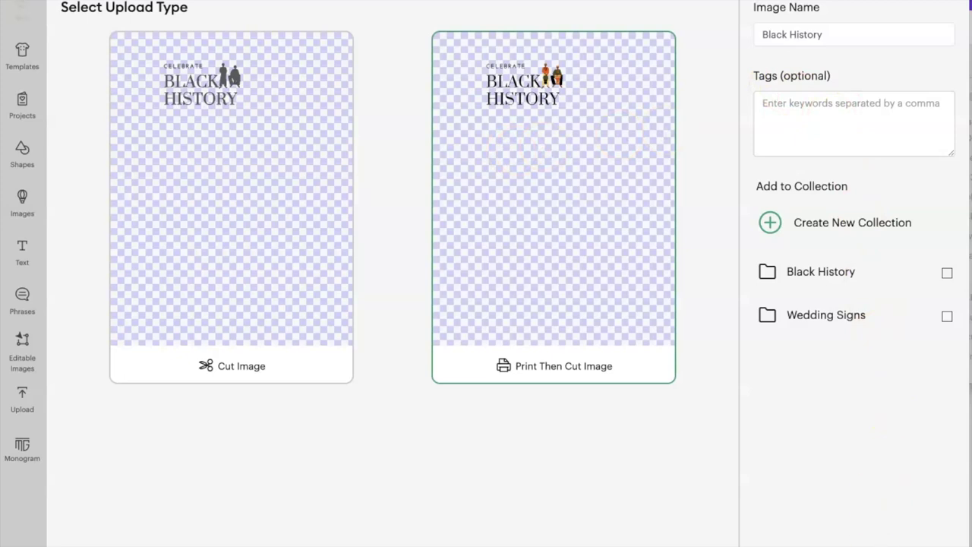
click(858, 543)
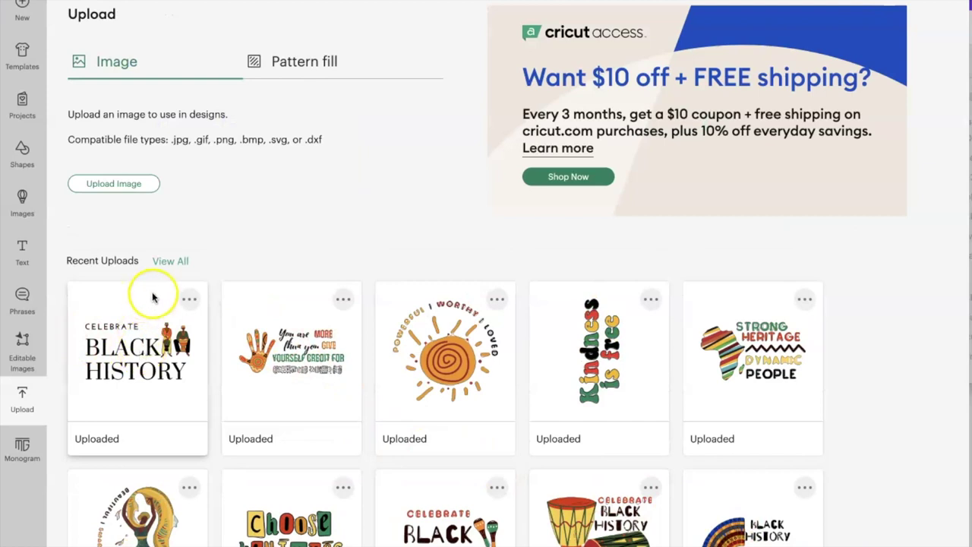
click(129, 186)
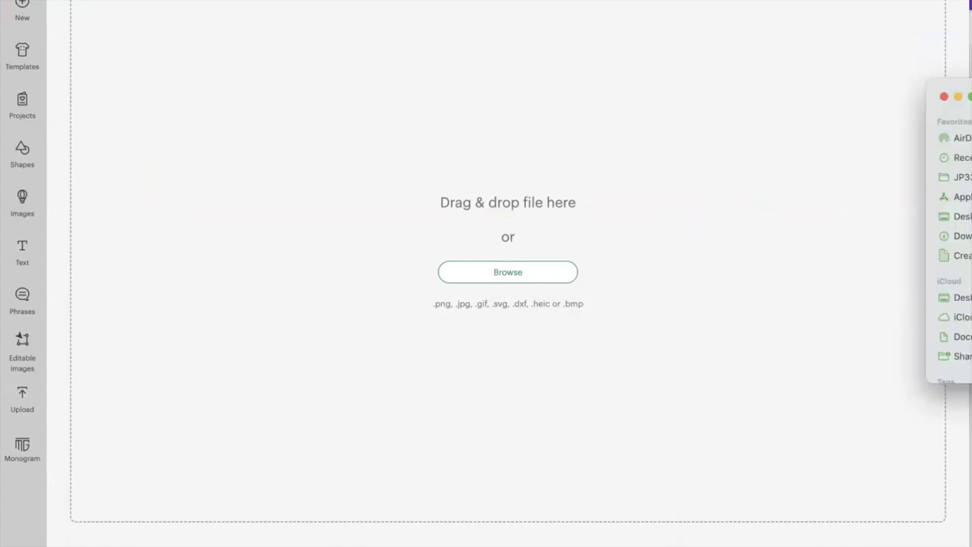
Load the Living the Dream file as a Complex image and continue past the background remover without edits.
drag(964, 157, 471, 180)
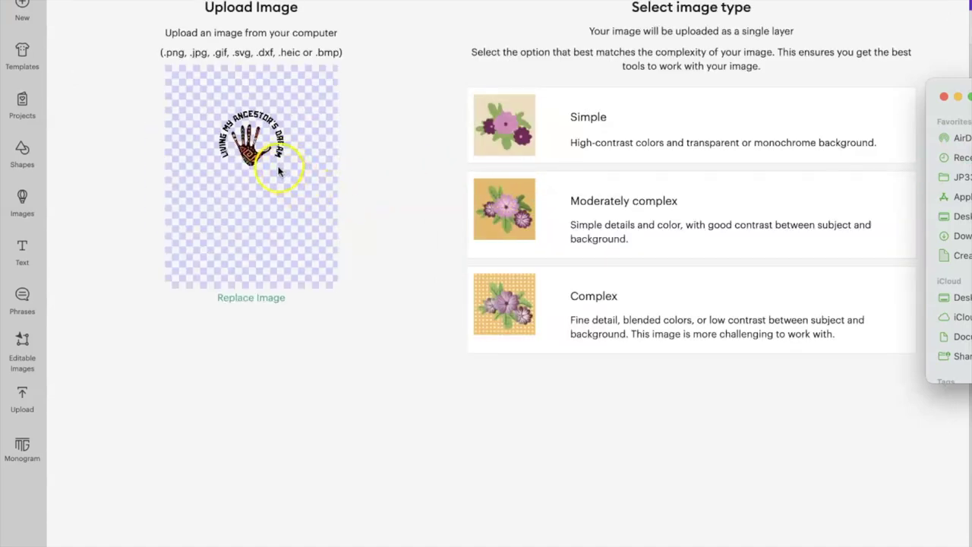
click(631, 306)
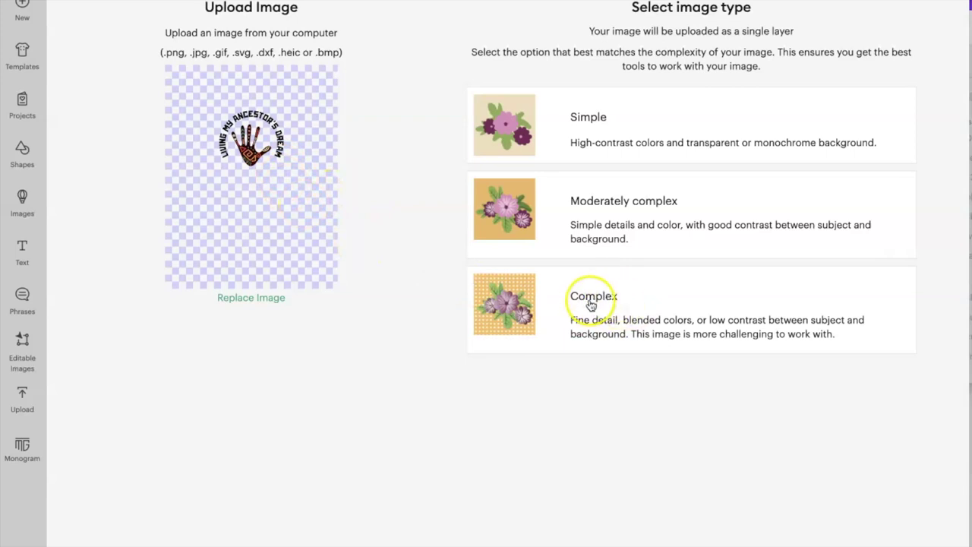
click(599, 306)
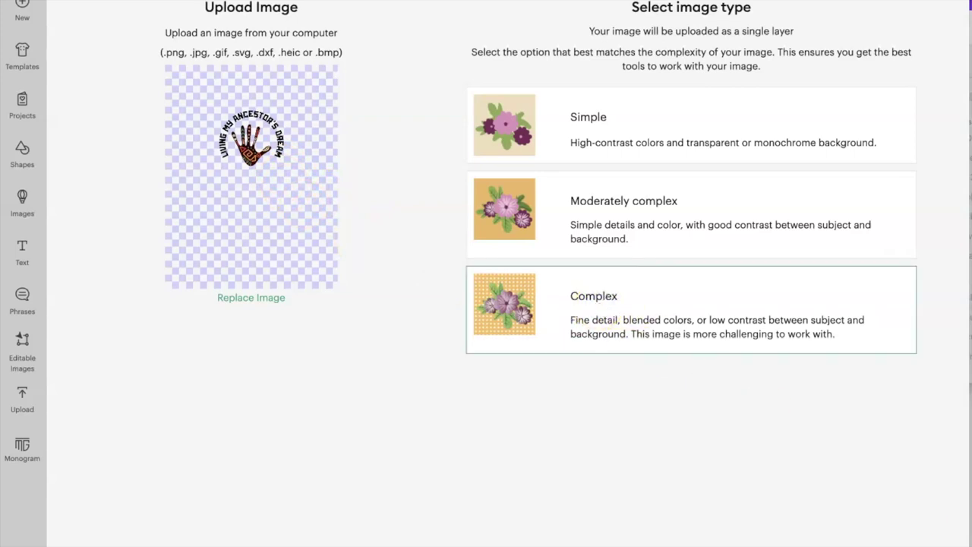
click(941, 544)
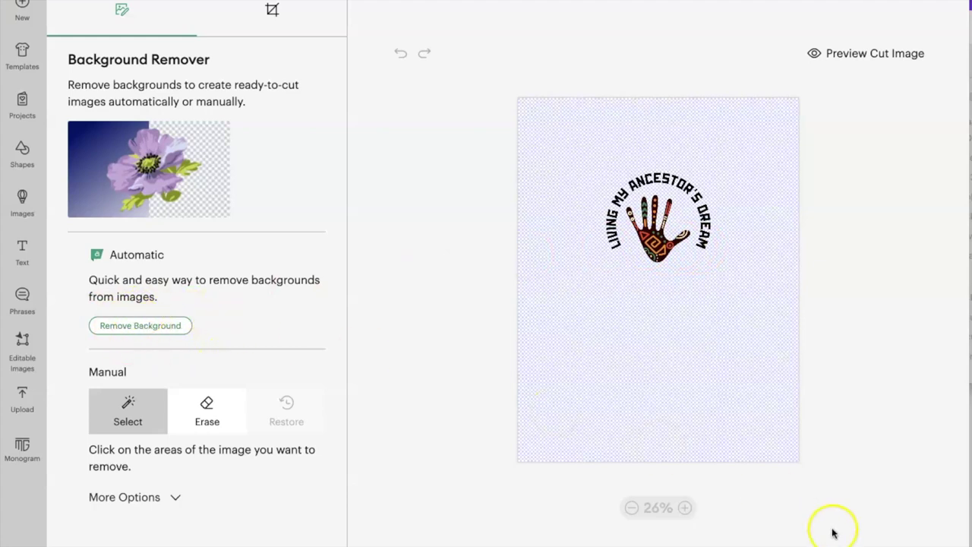
click(883, 544)
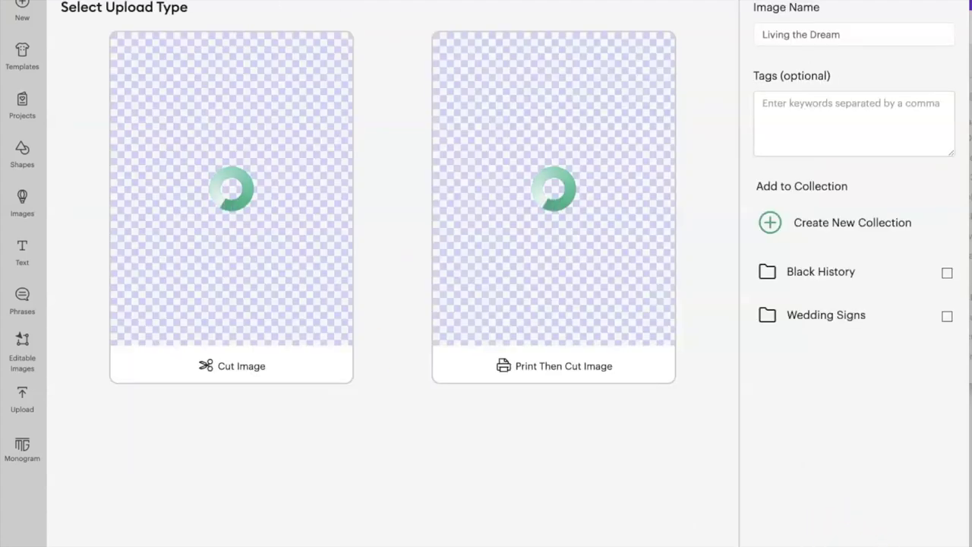
Set Living the Dream to Print Then Cut, add it to the Black History collection and upload it.
click(566, 304)
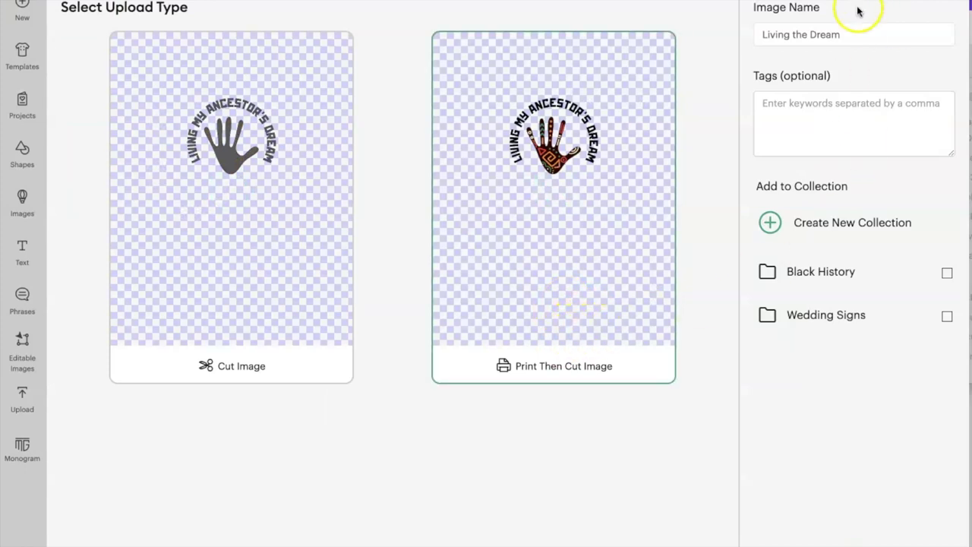
click(823, 111)
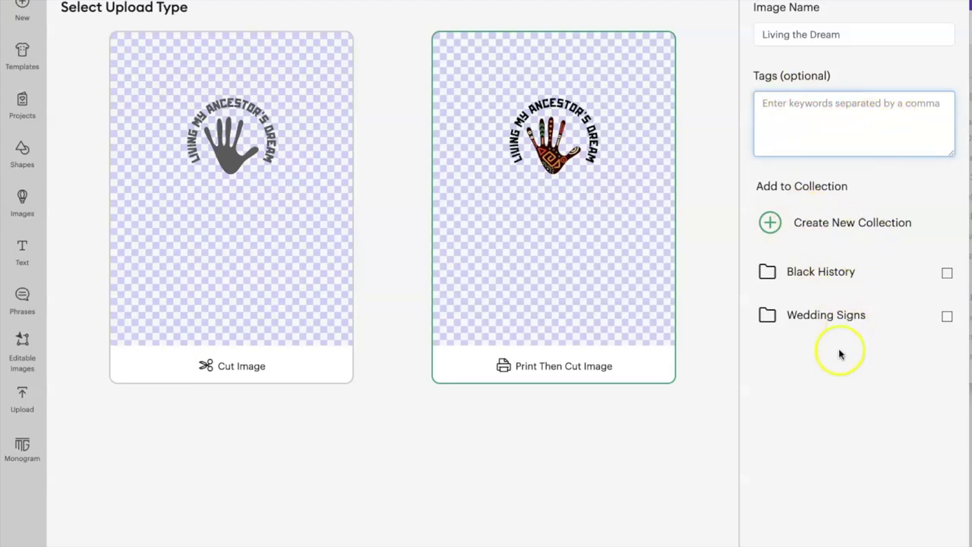
click(947, 273)
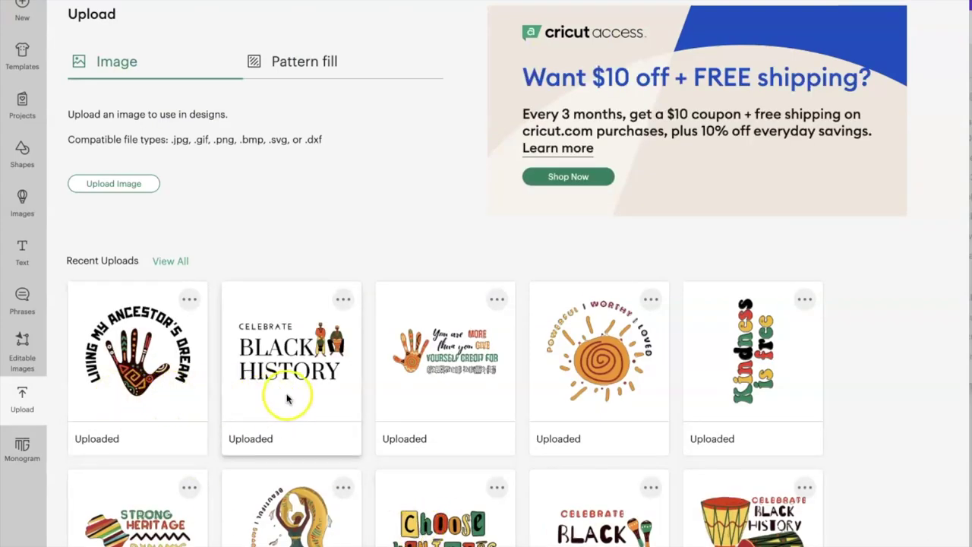
Select the recent uploads Living My Ancestor's Dream and Celebrate Black History and add both to the canvas.
click(163, 402)
click(282, 406)
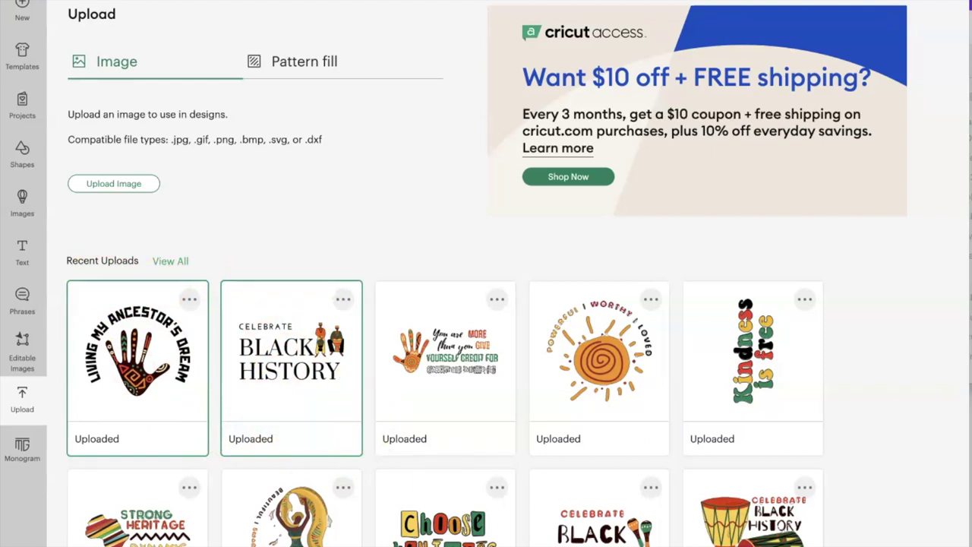
click(342, 405)
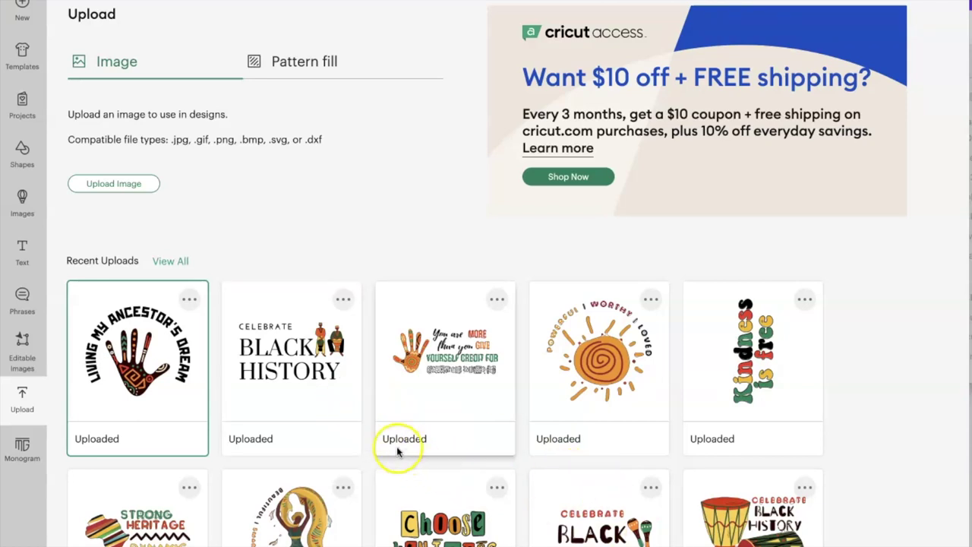
click(314, 412)
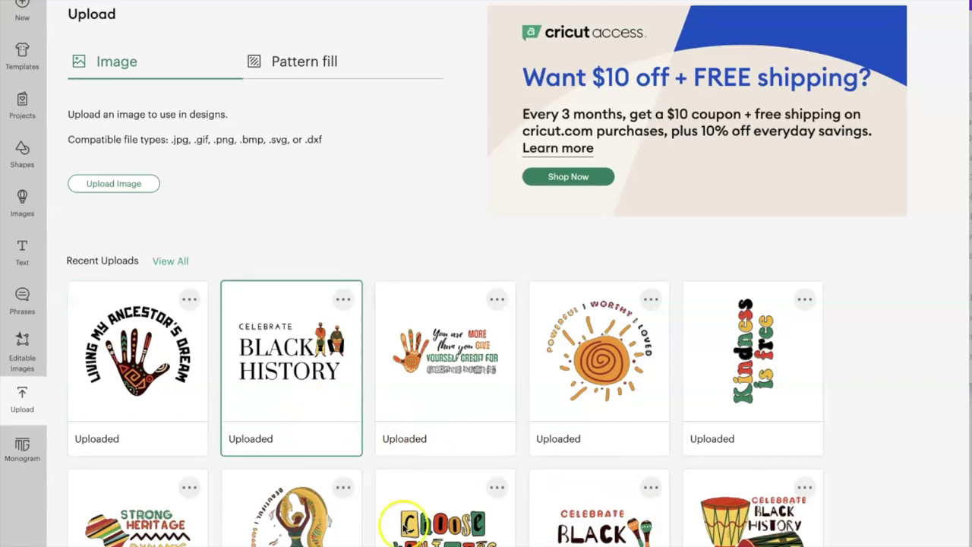
click(194, 413)
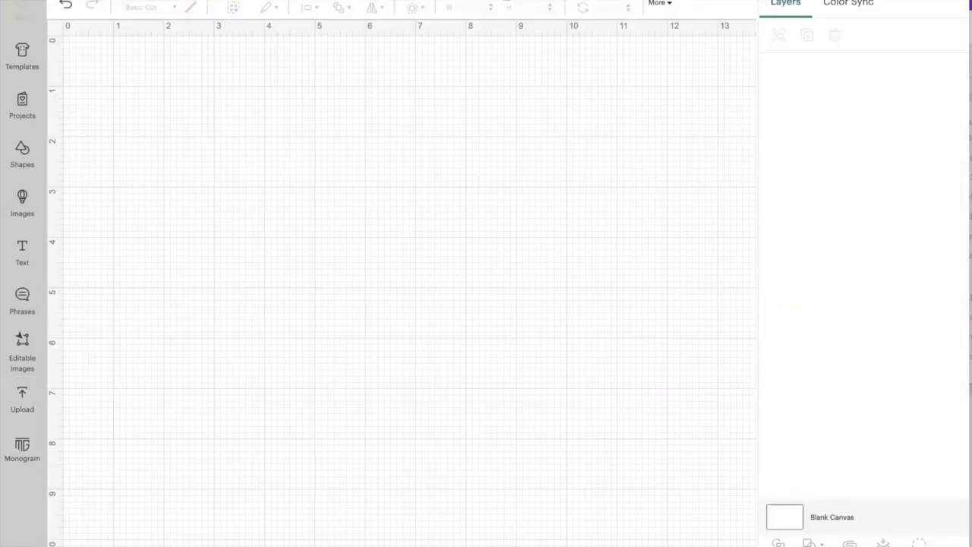
drag(186, 183, 218, 203)
click(318, 359)
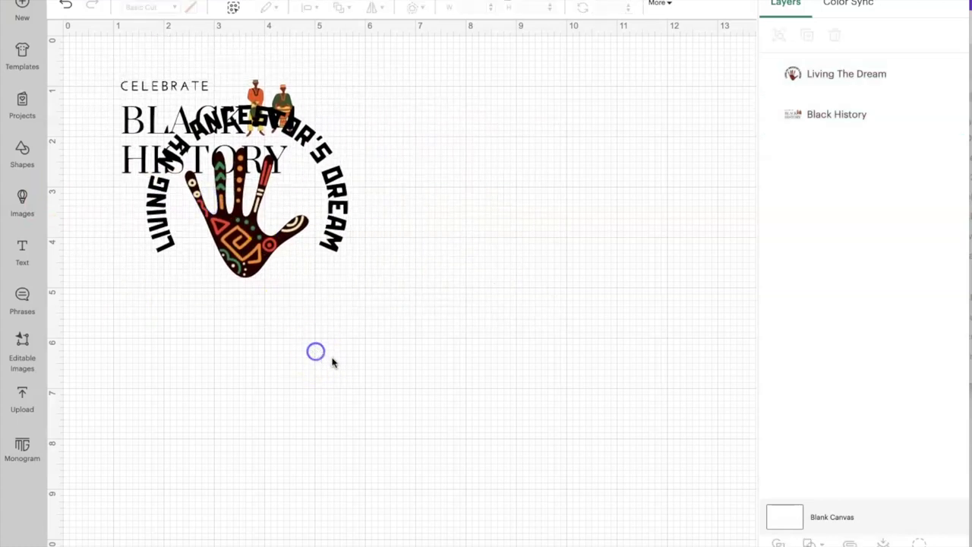
Separate the overlapping designs, placing Living My Ancestor's Dream beside Celebrate Black History near the top of the canvas.
click(258, 237)
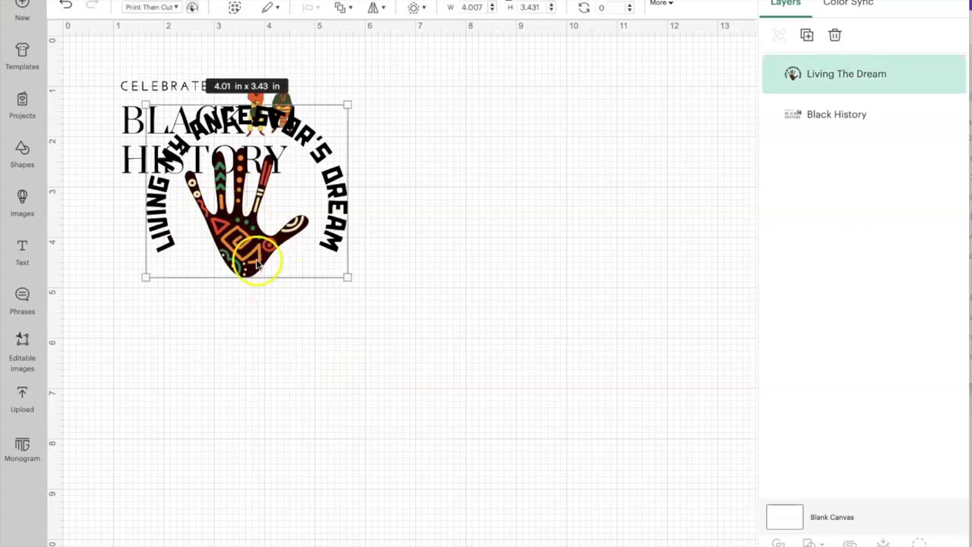
drag(256, 253, 428, 238)
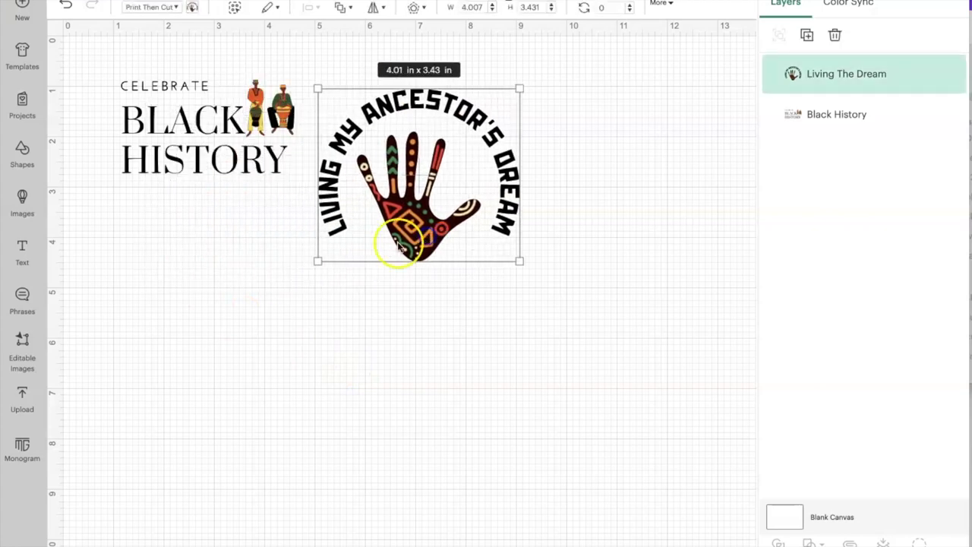
drag(192, 171, 156, 161)
drag(391, 214, 370, 197)
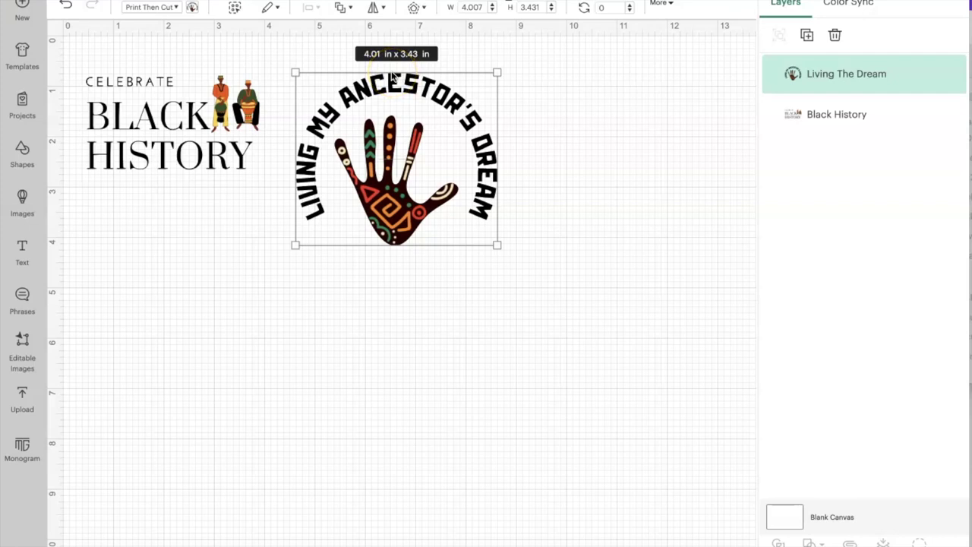
Scale the Living My Ancestor's Dream design down proportionally to about 2 x 1.71 in, and nudge the Black History design.
click(174, 99)
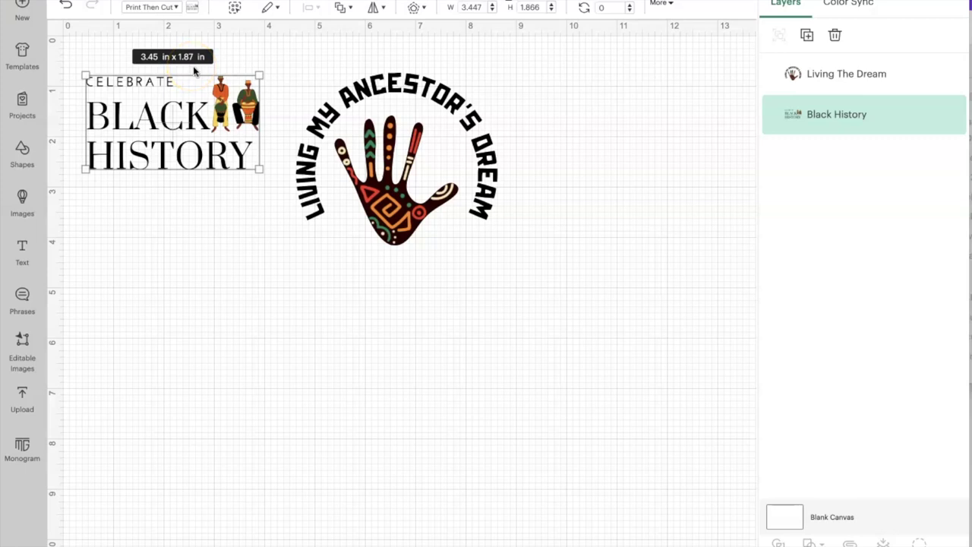
click(410, 189)
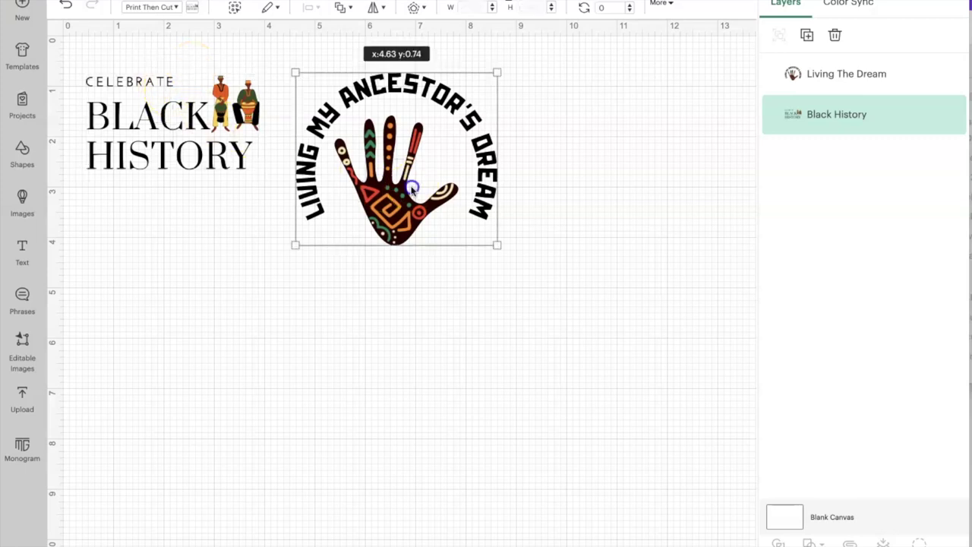
drag(497, 244, 351, 159)
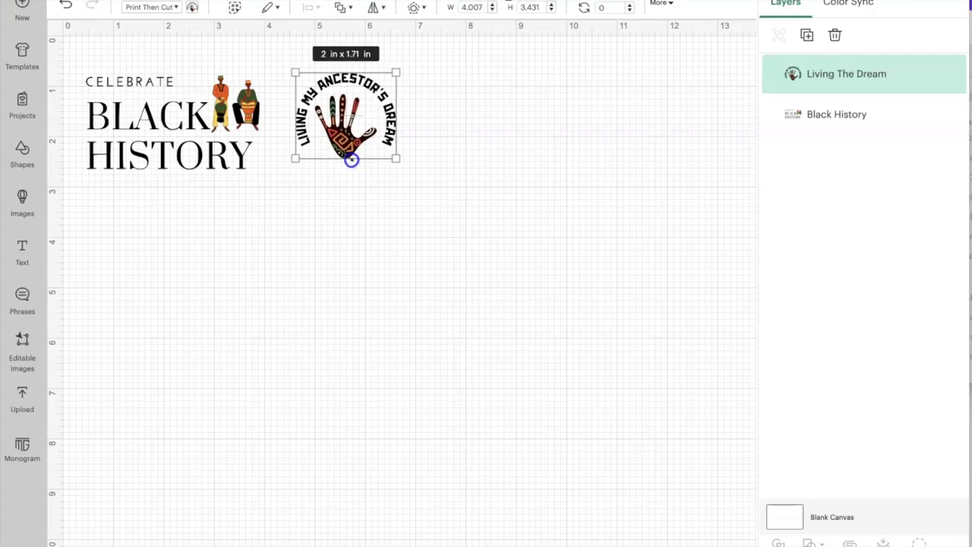
drag(352, 159, 353, 161)
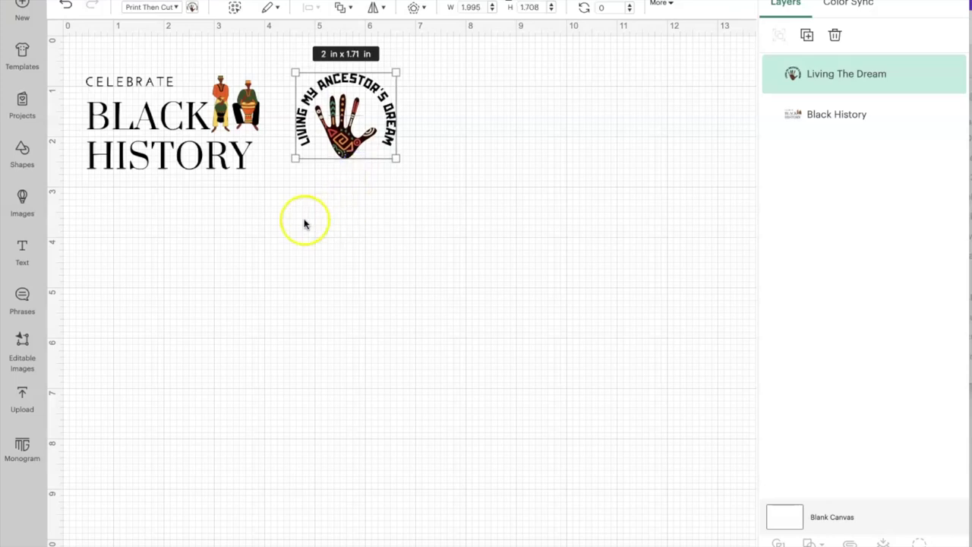
click(169, 152)
drag(225, 165, 221, 156)
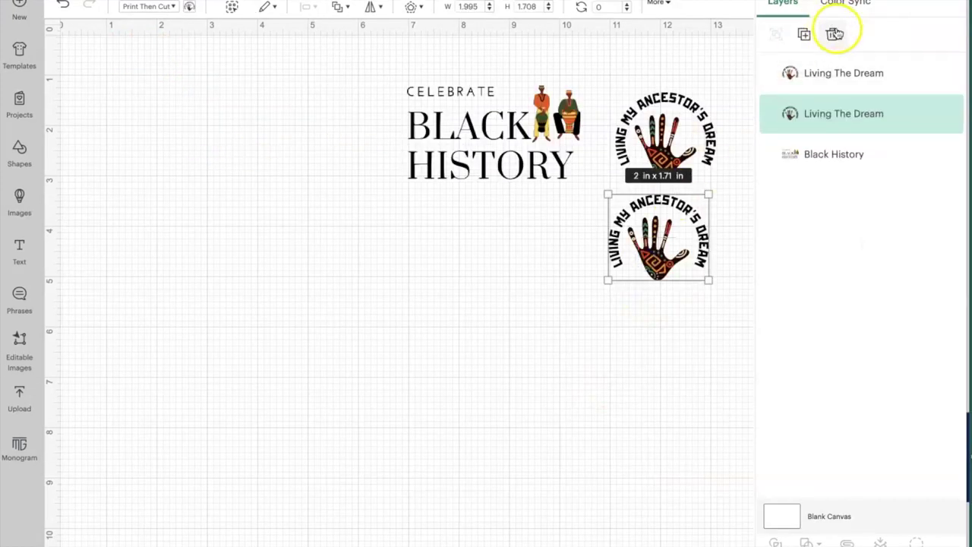
Delete the lower duplicate of Living My Ancestor's Dream and space the two remaining designs well apart.
click(834, 33)
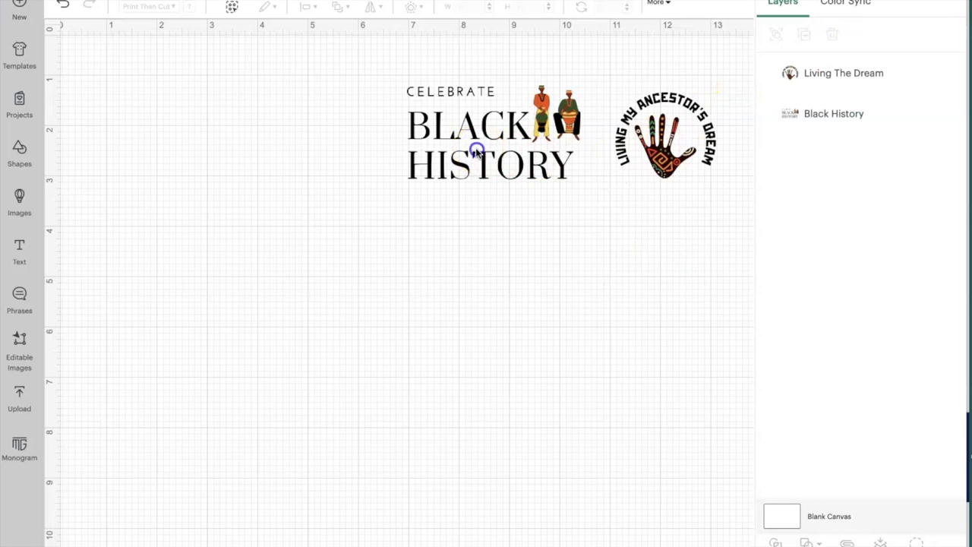
drag(478, 150, 280, 169)
drag(628, 135, 577, 137)
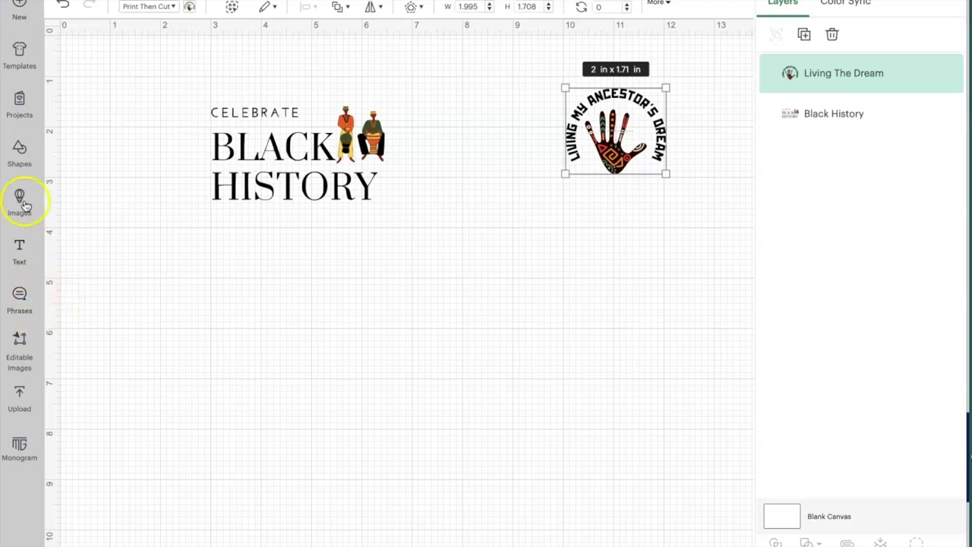
click(19, 150)
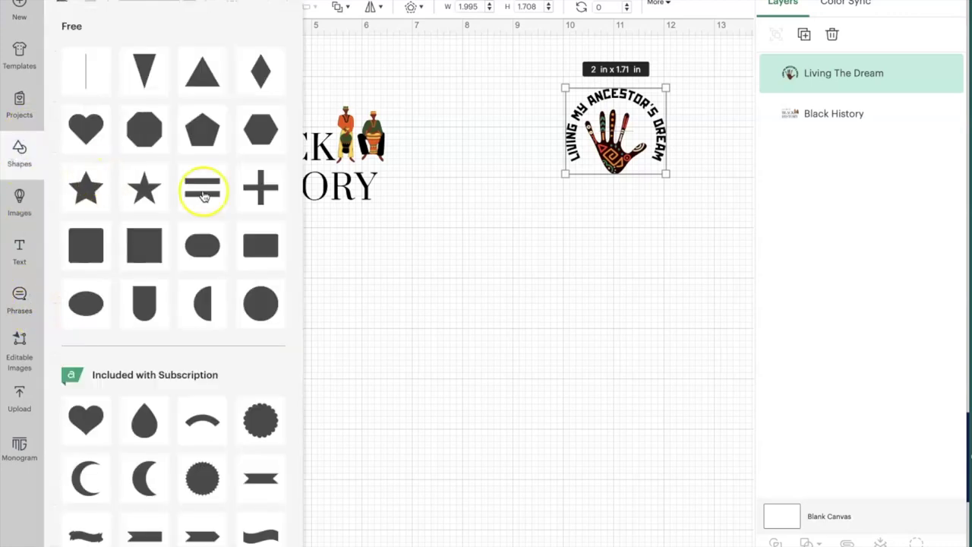
click(420, 228)
Apply a 0.25 in offset with rounded corners around the Celebrate Black History design.
click(313, 163)
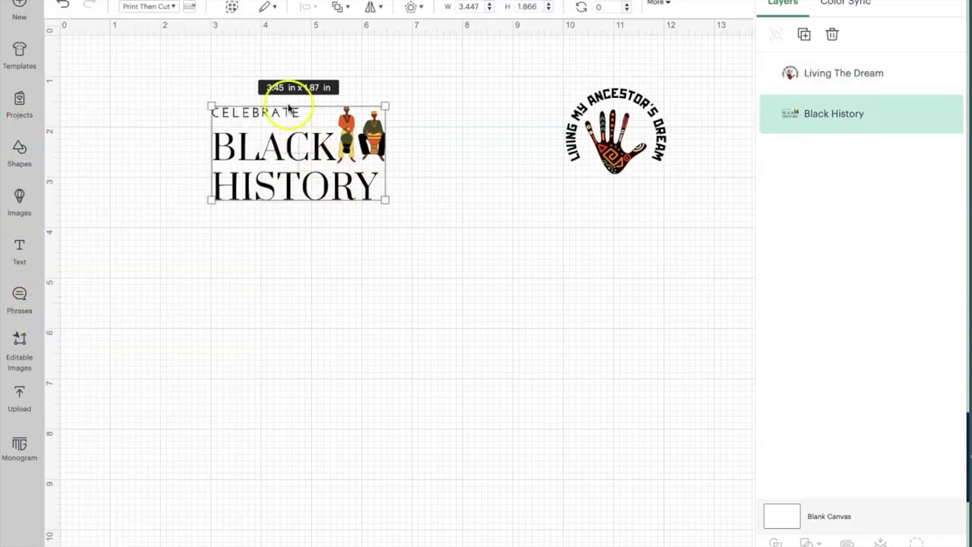
click(412, 7)
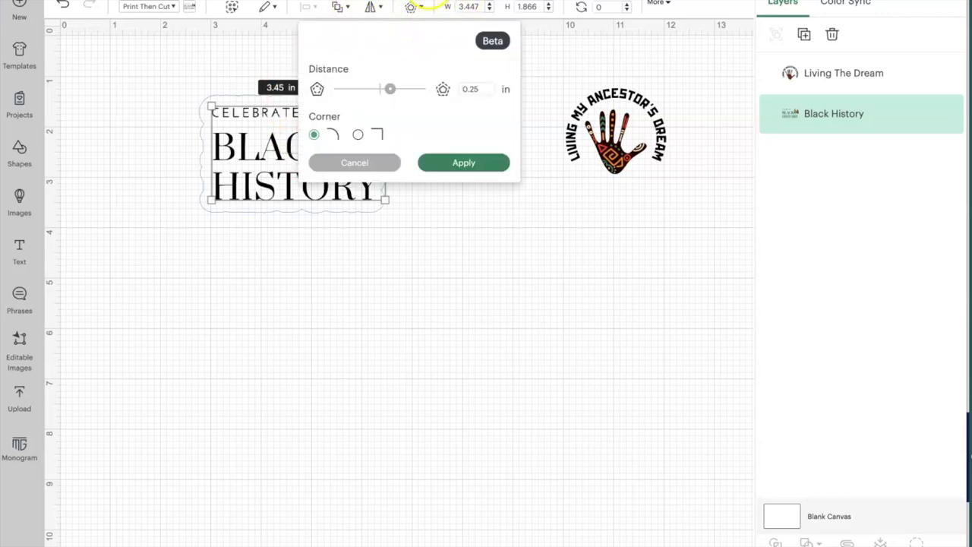
click(464, 162)
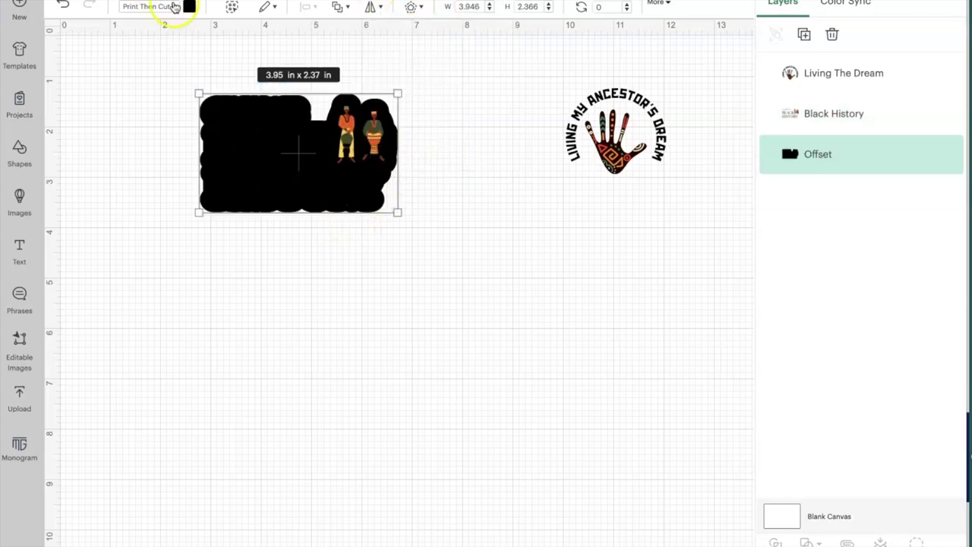
Recolor the Black History design's offset layer white.
click(189, 6)
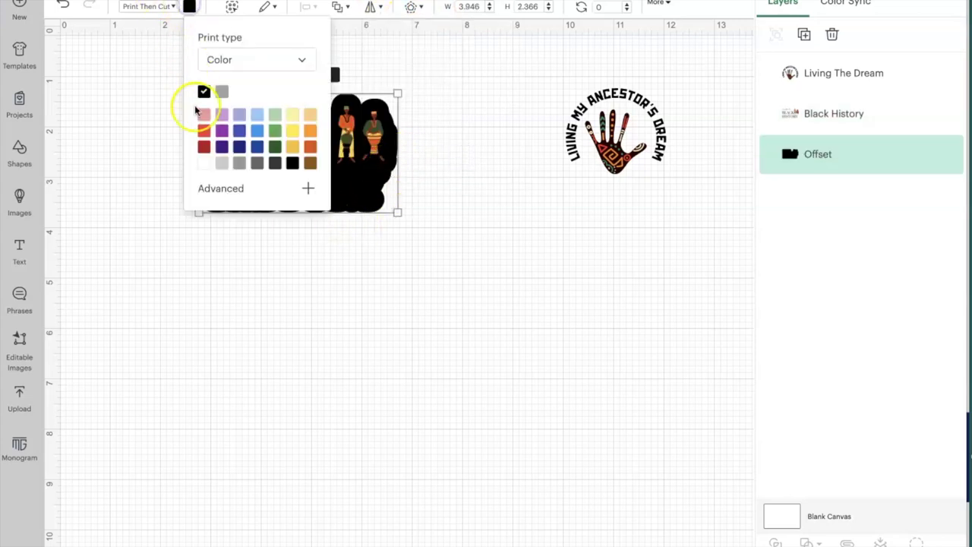
click(204, 163)
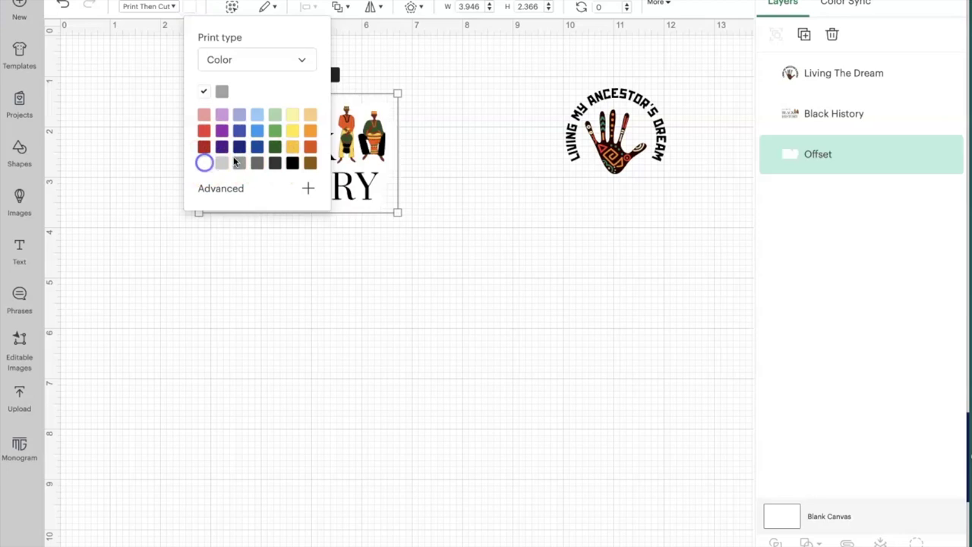
click(451, 174)
Attach the Black History design to its white offset, flatten them into one printable image and move it slightly lower on the canvas.
drag(399, 272, 250, 114)
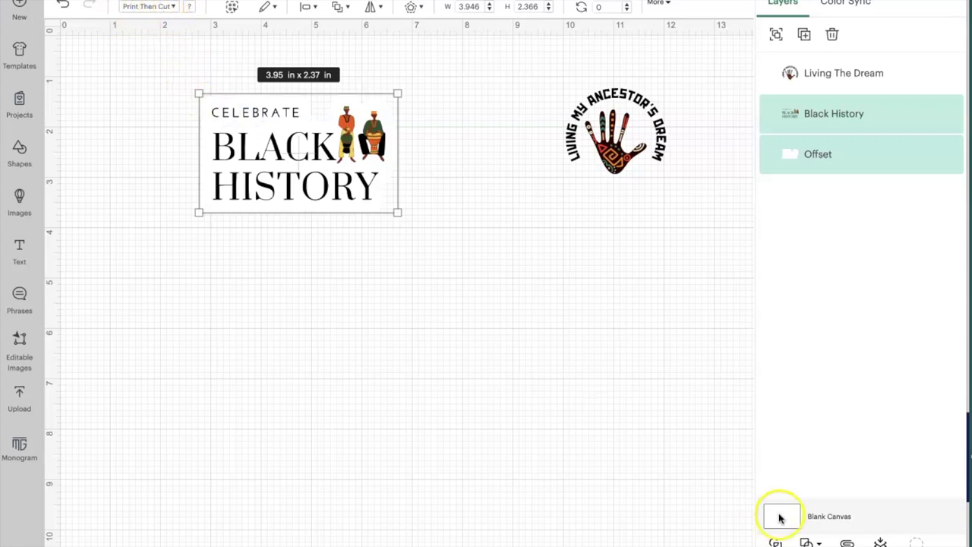
click(846, 542)
click(880, 542)
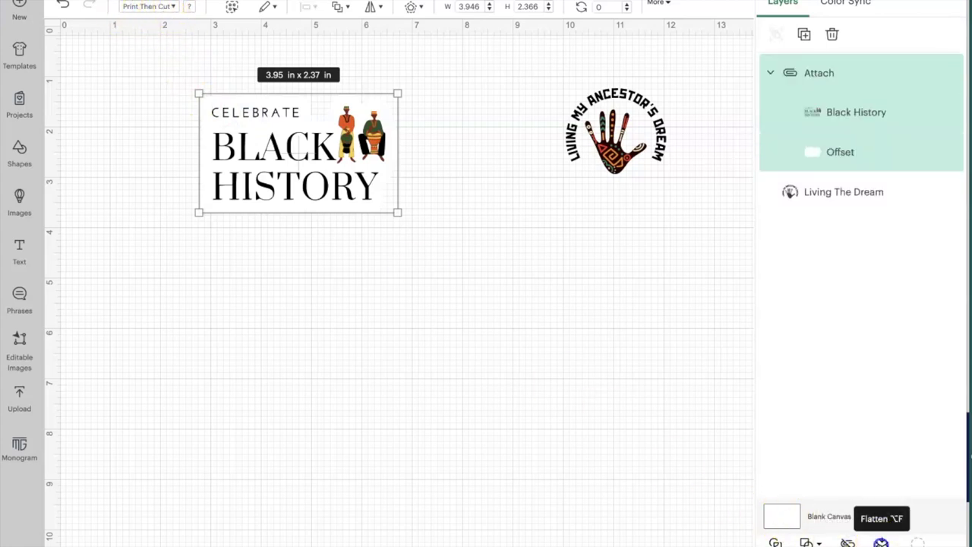
drag(304, 141, 301, 176)
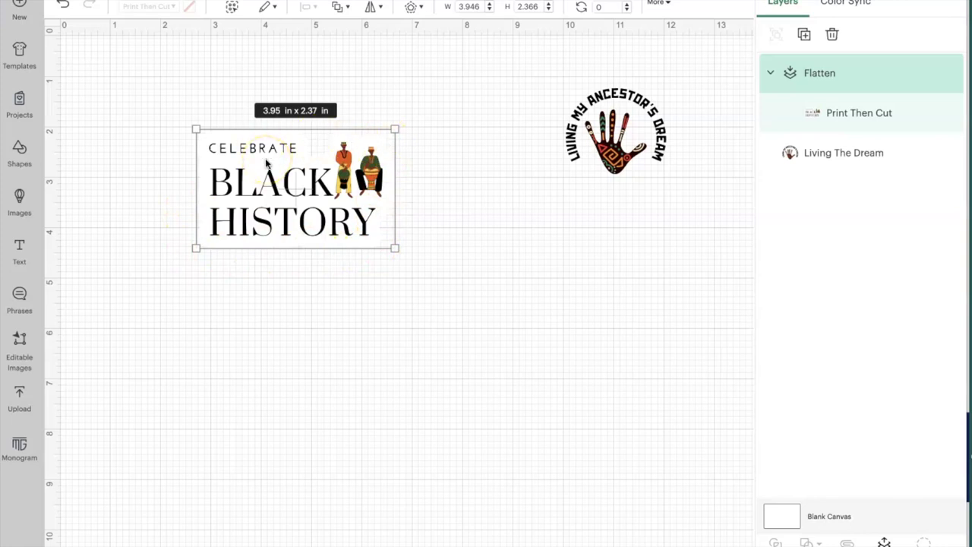
Move the Black History design higher on the canvas and bring the Living My Ancestor's Dream design closer to it.
drag(327, 186, 309, 137)
drag(643, 124, 574, 144)
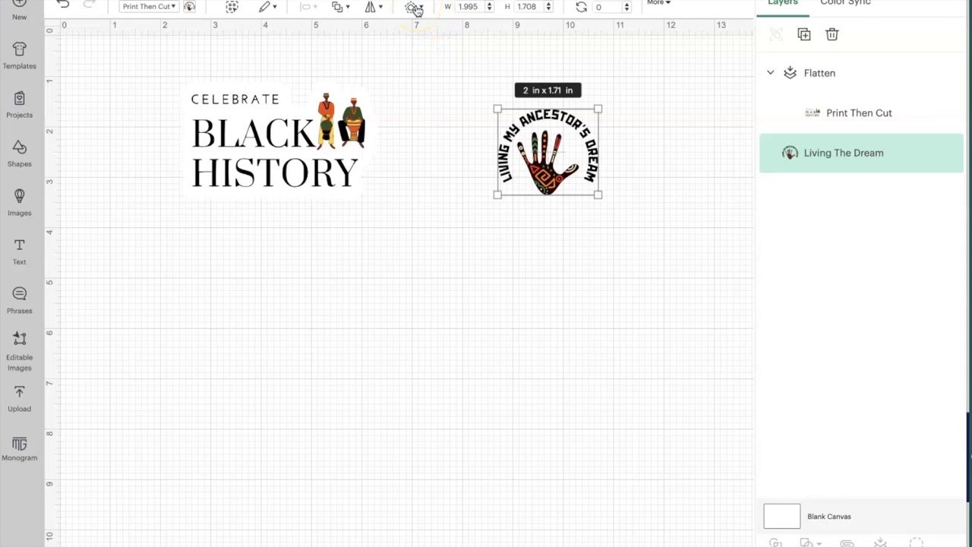
Add a white circle about 2.36 in wide and place it over the Living My Ancestor's Dream design.
click(19, 148)
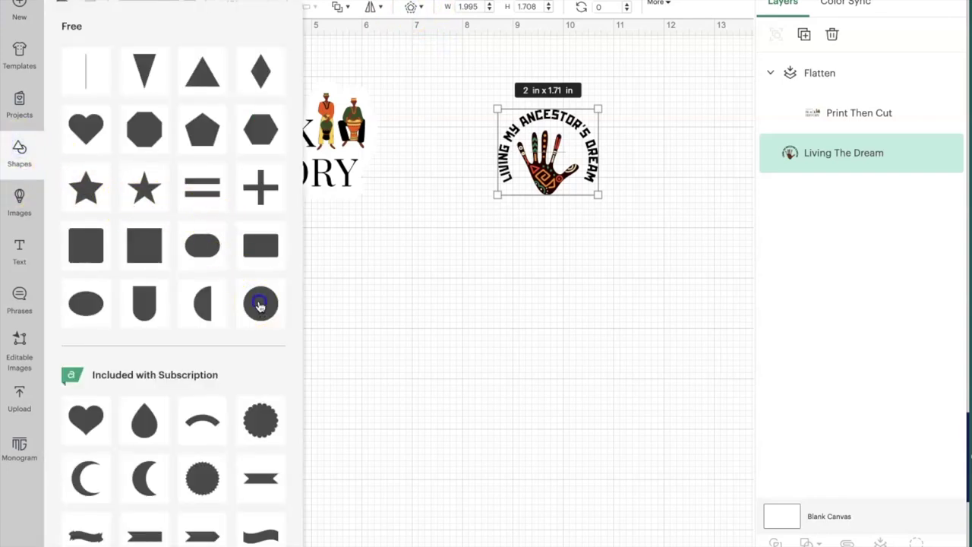
click(259, 305)
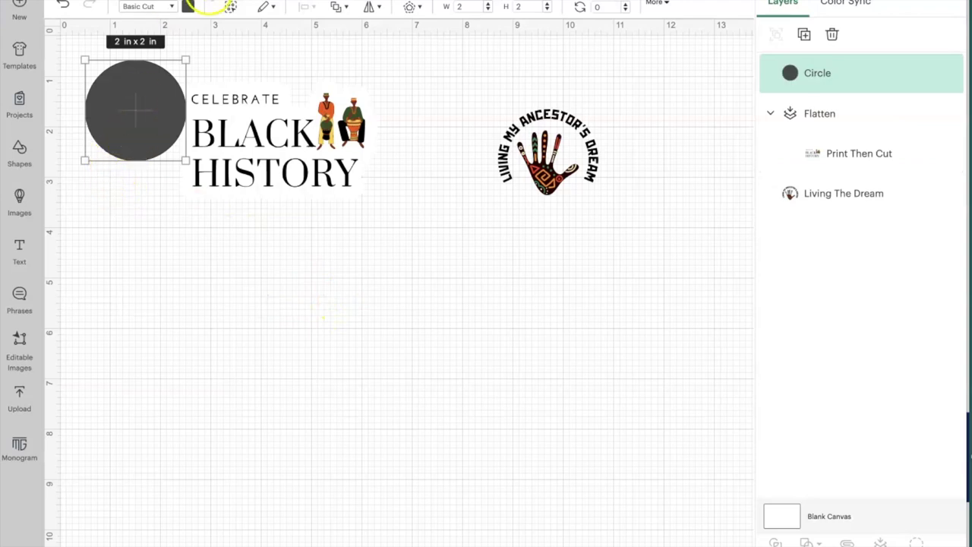
click(189, 6)
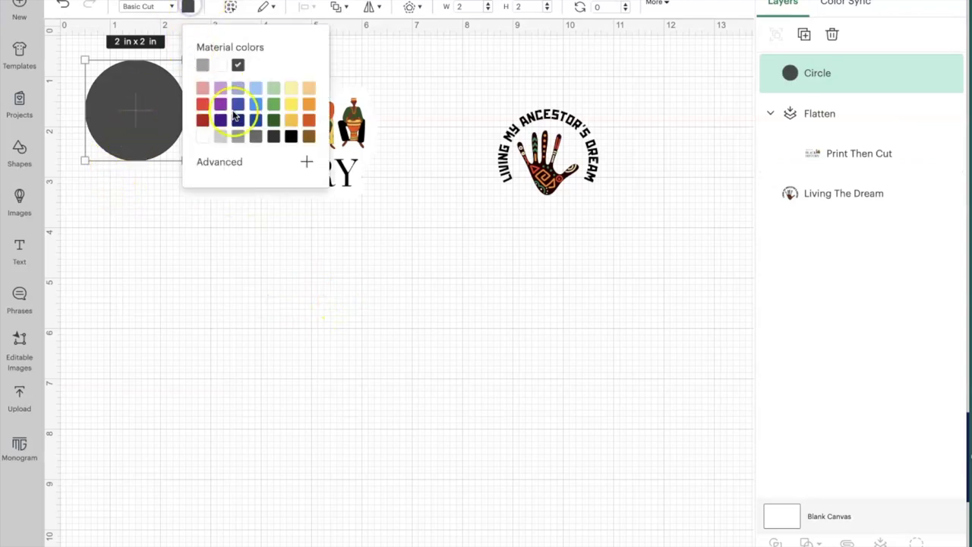
click(203, 137)
drag(139, 124, 551, 166)
mouse_move(595, 203)
mouse_down()
mouse_move(612, 212)
mouse_move(581, 198)
mouse_move(620, 219)
mouse_move(585, 208)
mouse_up()
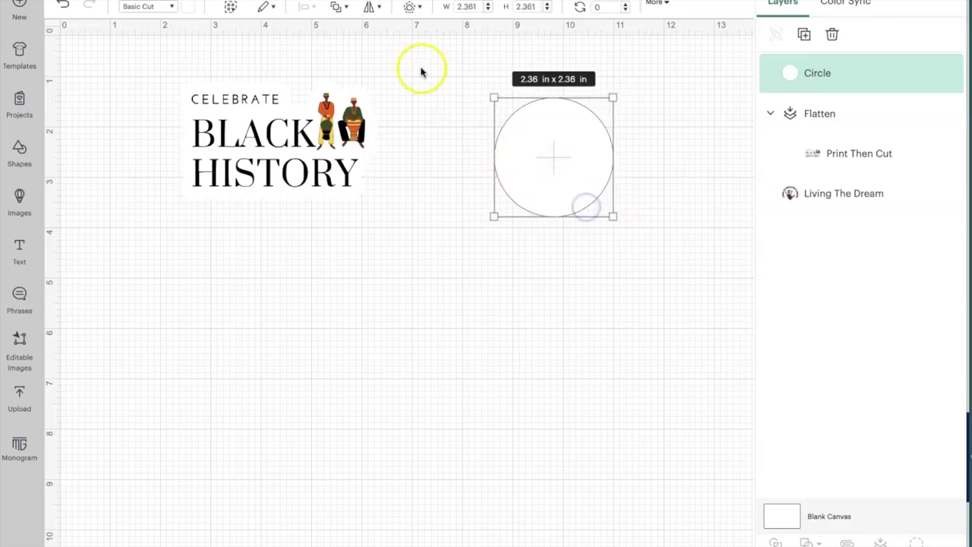
Send the circle to the back, fit it around the Living My Ancestor's Dream design and shrink it to about 2.24 in.
click(343, 8)
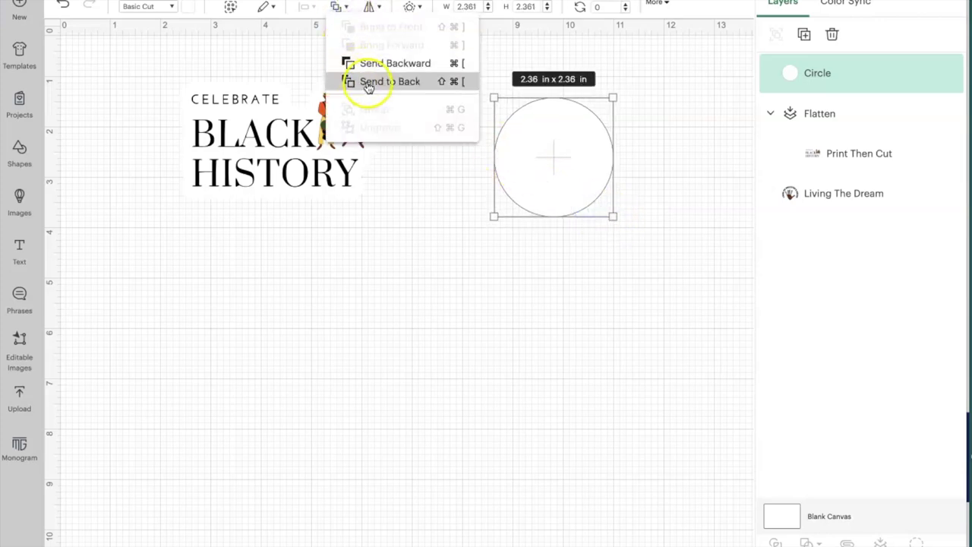
click(363, 80)
drag(559, 189, 556, 190)
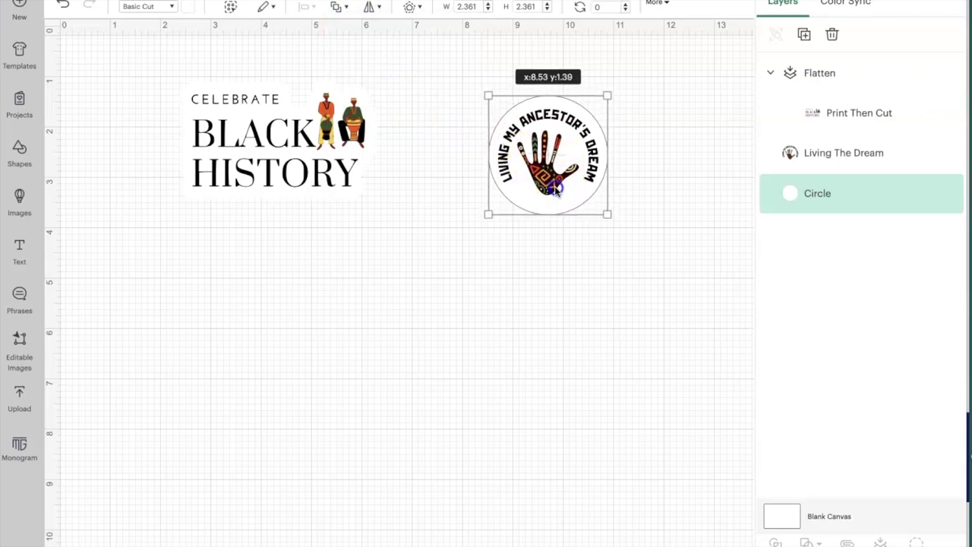
drag(612, 221, 570, 207)
click(561, 230)
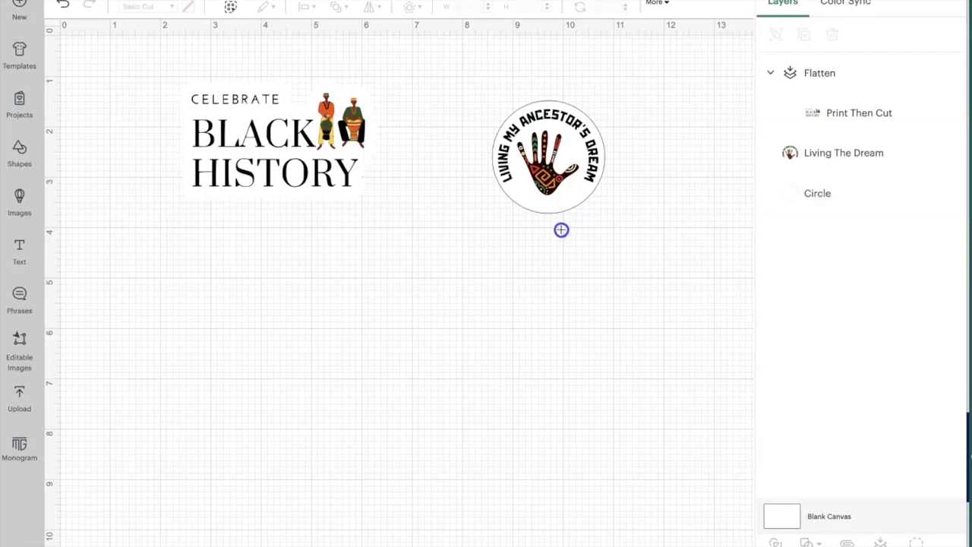
Center the Living My Ancestor's Dream design on the circle with the align options, and nudge the design slightly higher by eye.
click(526, 151)
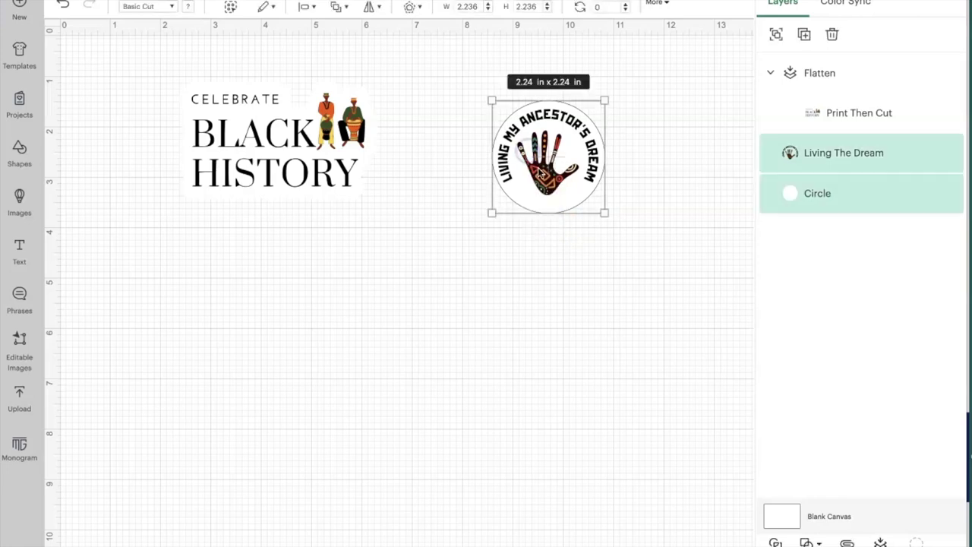
click(314, 8)
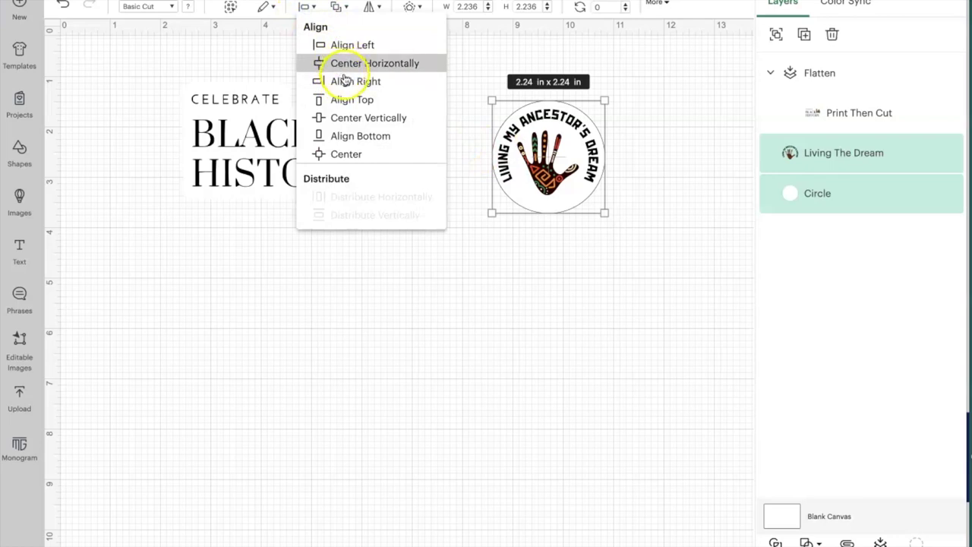
click(354, 119)
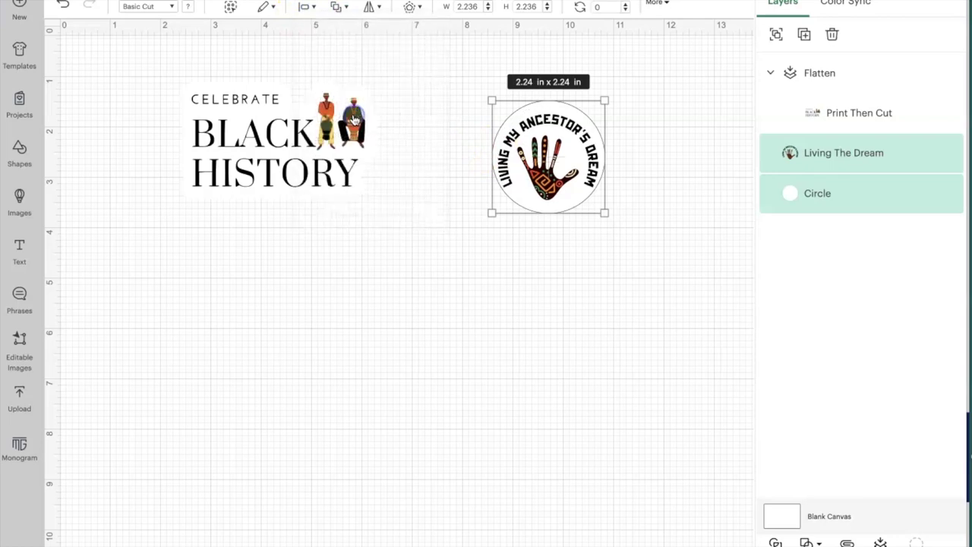
click(308, 8)
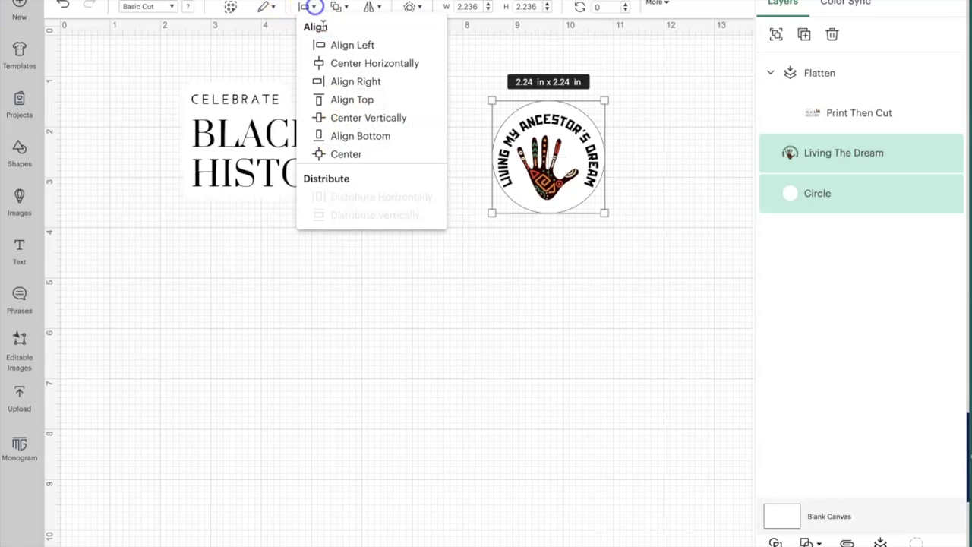
click(353, 64)
click(307, 8)
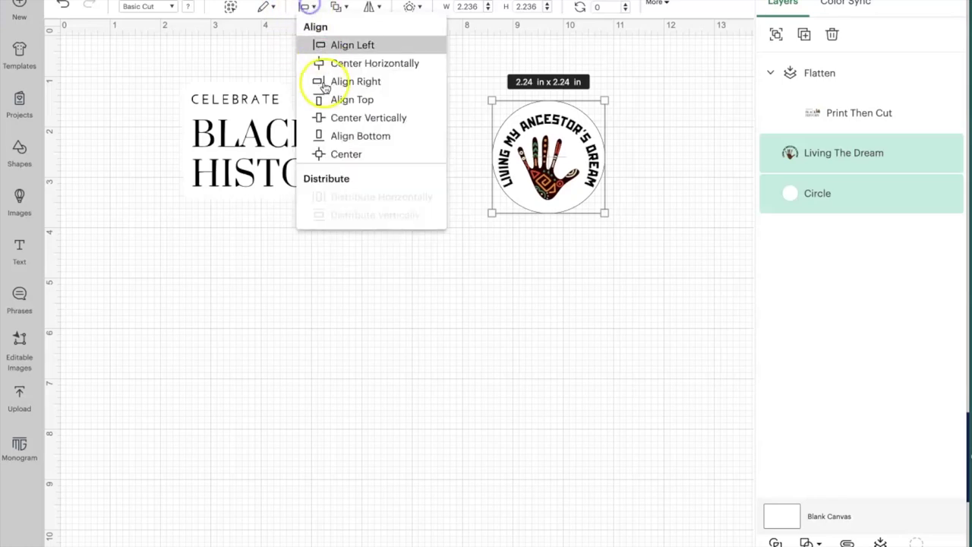
click(343, 155)
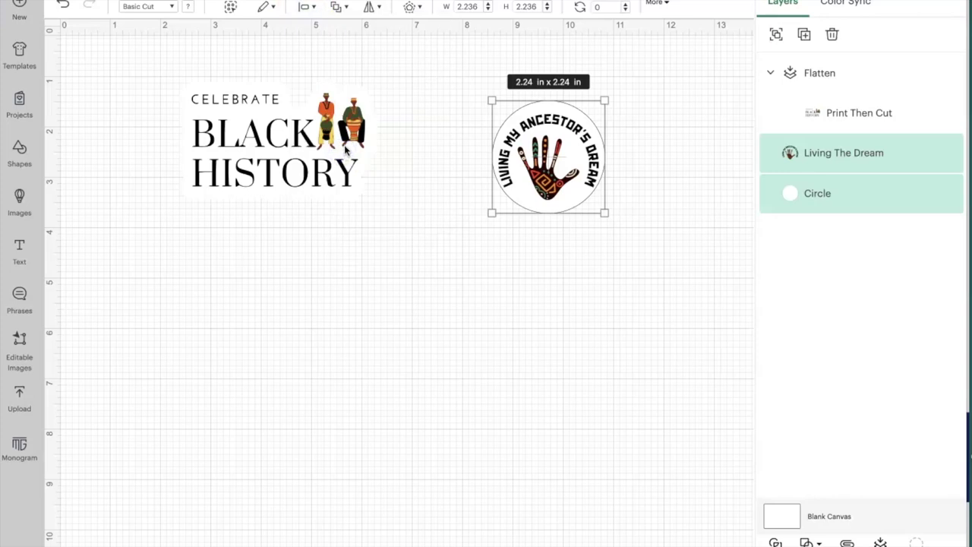
click(574, 259)
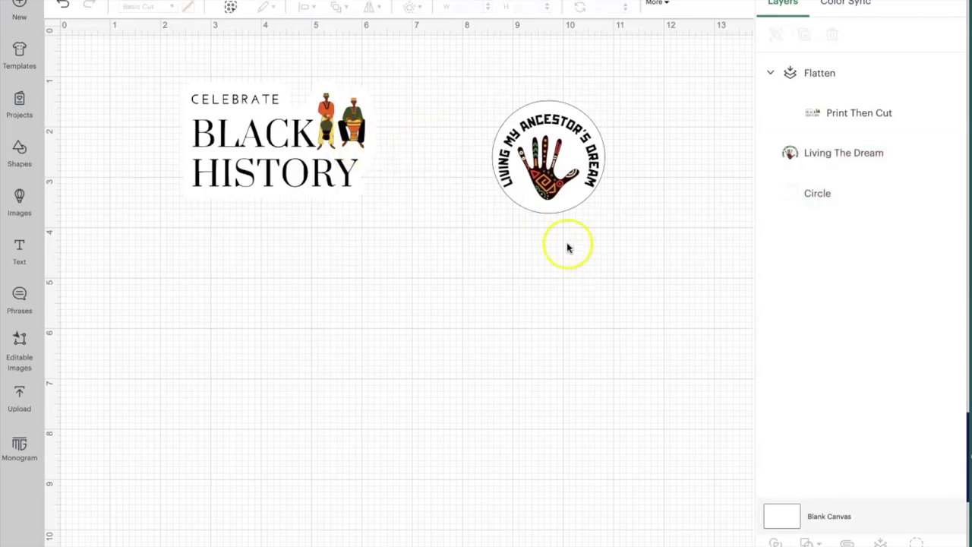
drag(538, 165, 536, 169)
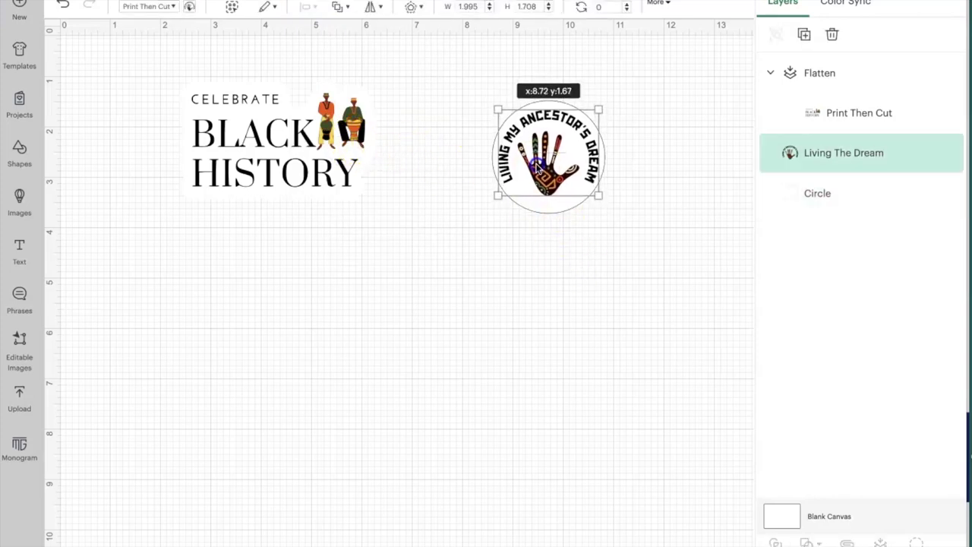
click(562, 251)
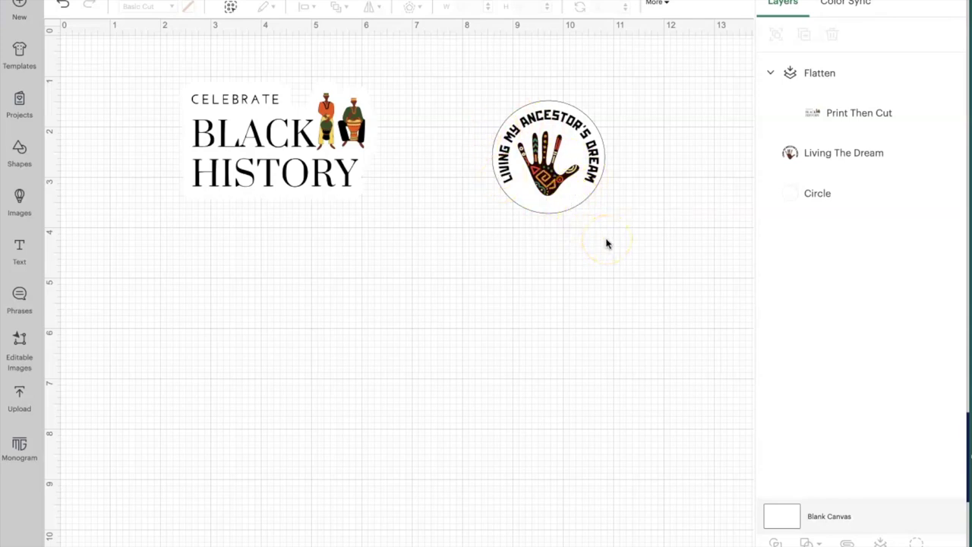
Shift the Living My Ancestor's Dream design and its circle slightly left, and delete the circle from behind the design.
drag(625, 238, 504, 131)
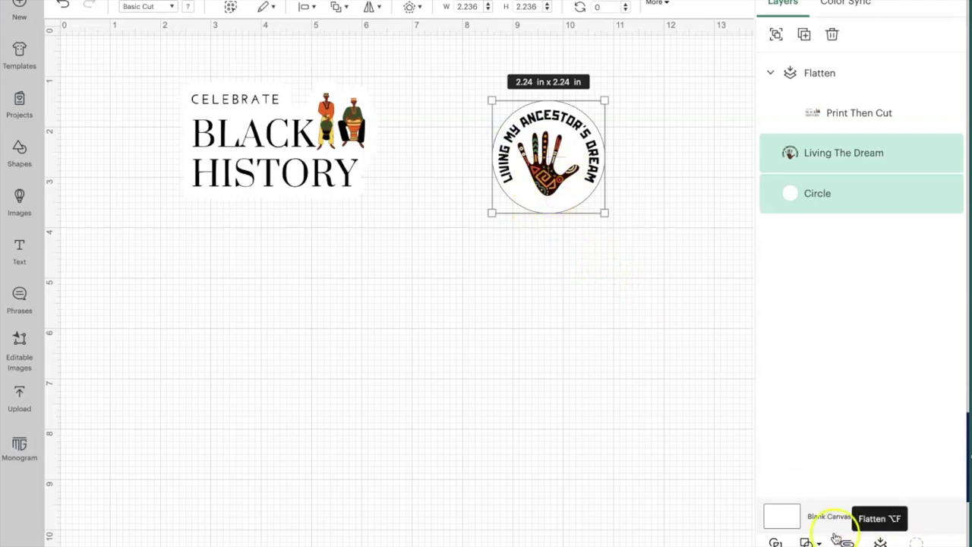
drag(556, 188, 532, 192)
click(542, 288)
drag(512, 116, 524, 290)
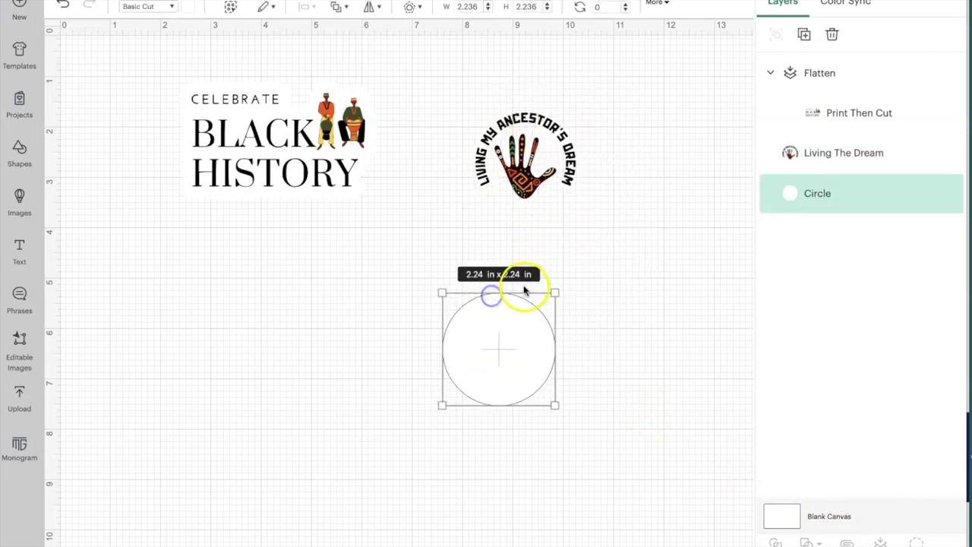
key(Delete)
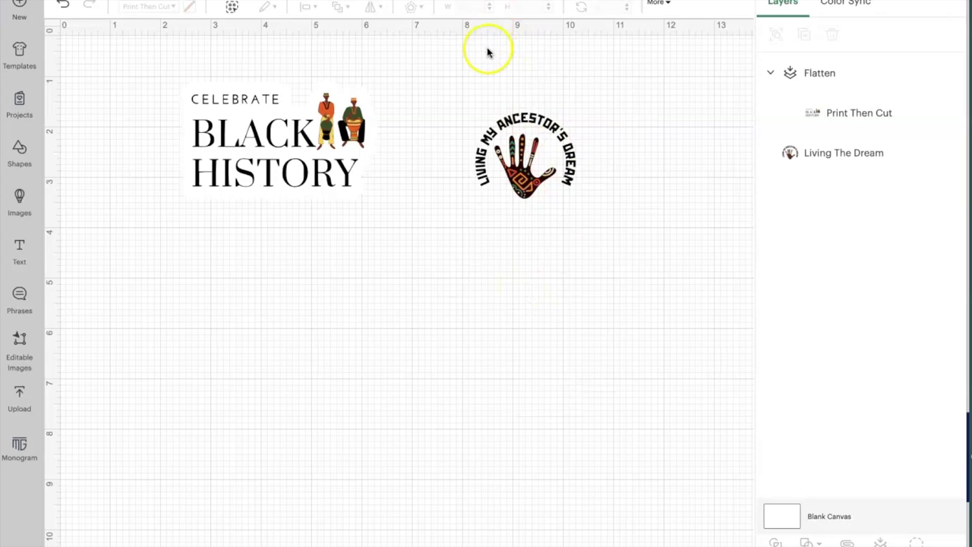
Apply a 0.25 in offset with rounded corners around the Living My Ancestor's Dream design and recolor the offset layer white.
click(540, 179)
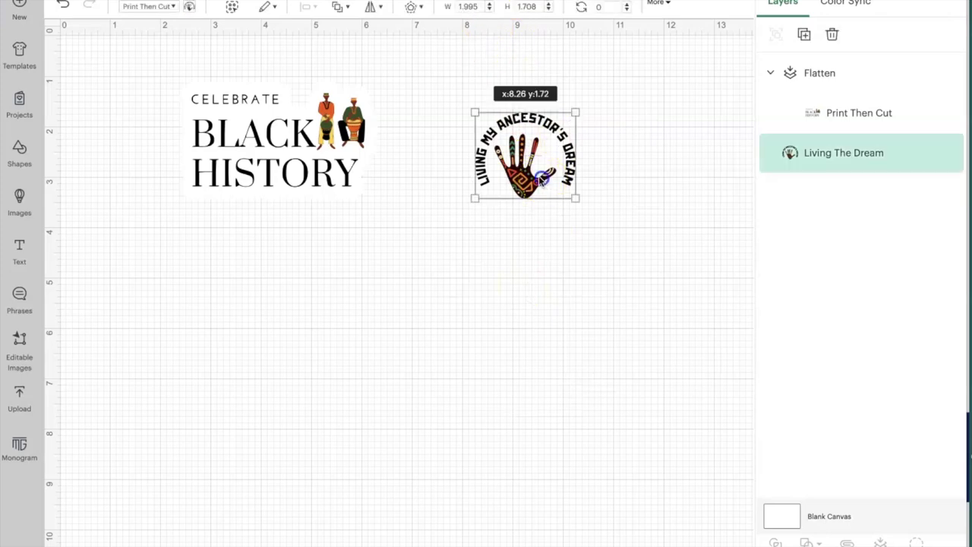
click(415, 7)
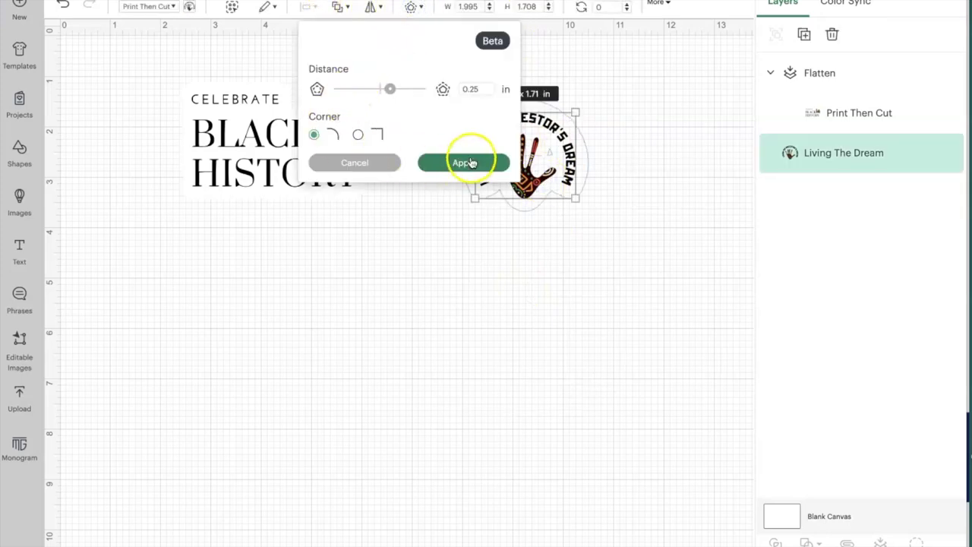
click(464, 162)
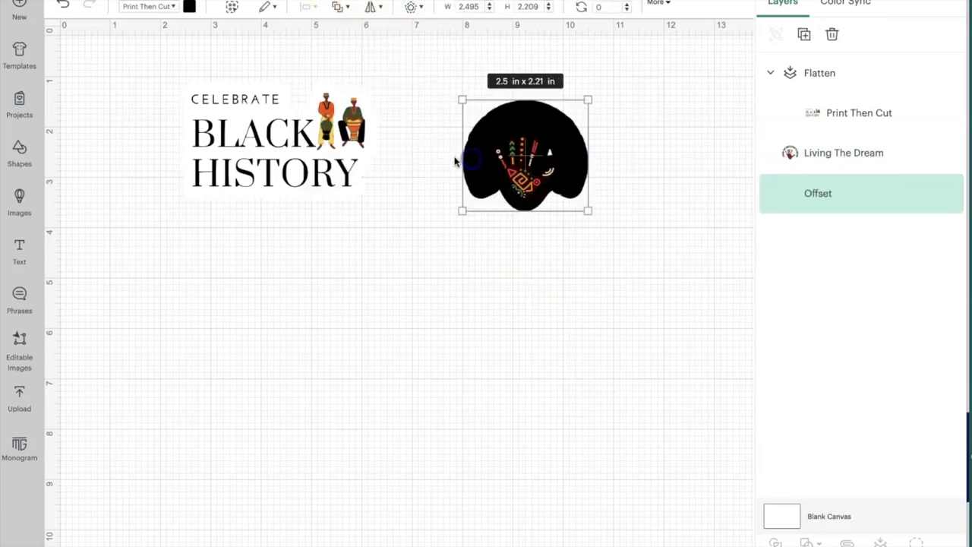
click(189, 8)
click(204, 163)
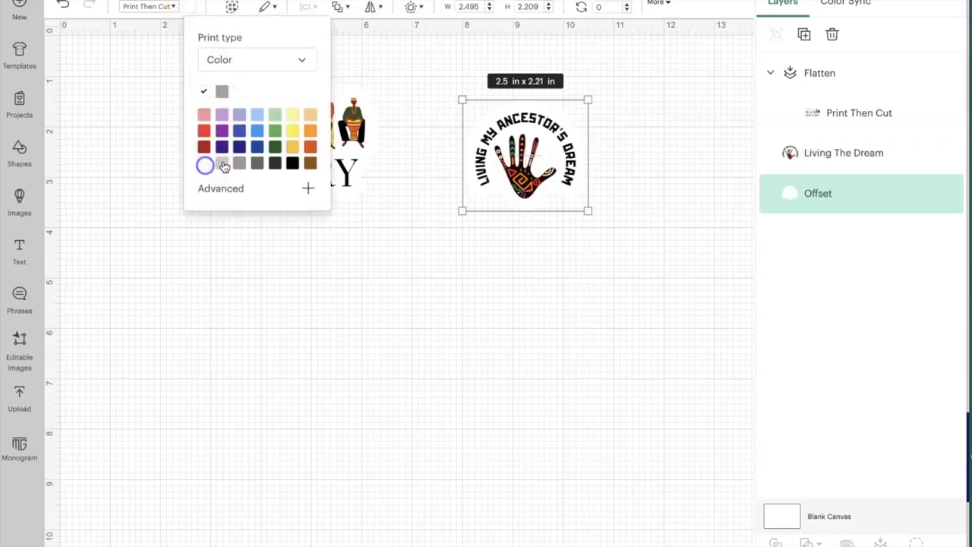
click(555, 274)
Attach the Living My Ancestor's Dream design to its white offset and flatten them into one printable image.
drag(524, 129, 521, 124)
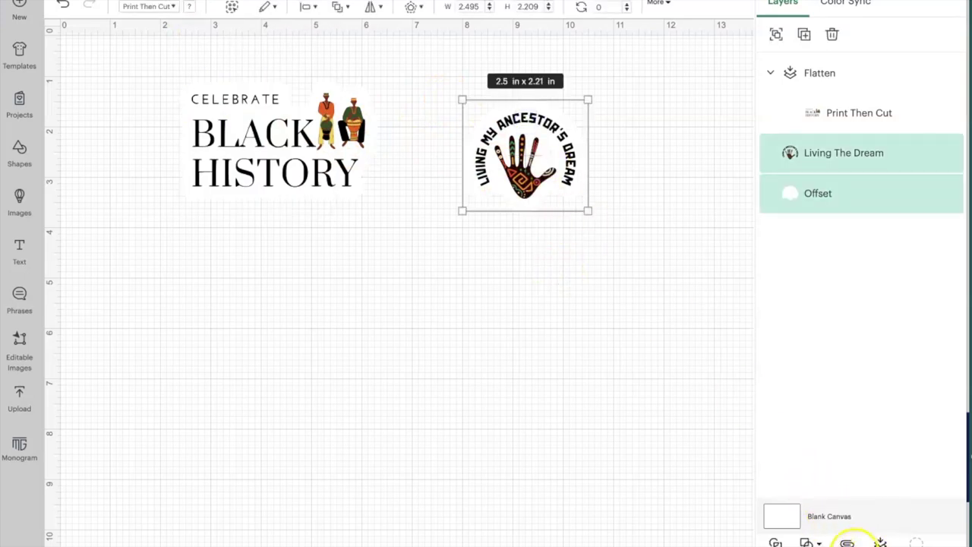
click(847, 542)
click(880, 542)
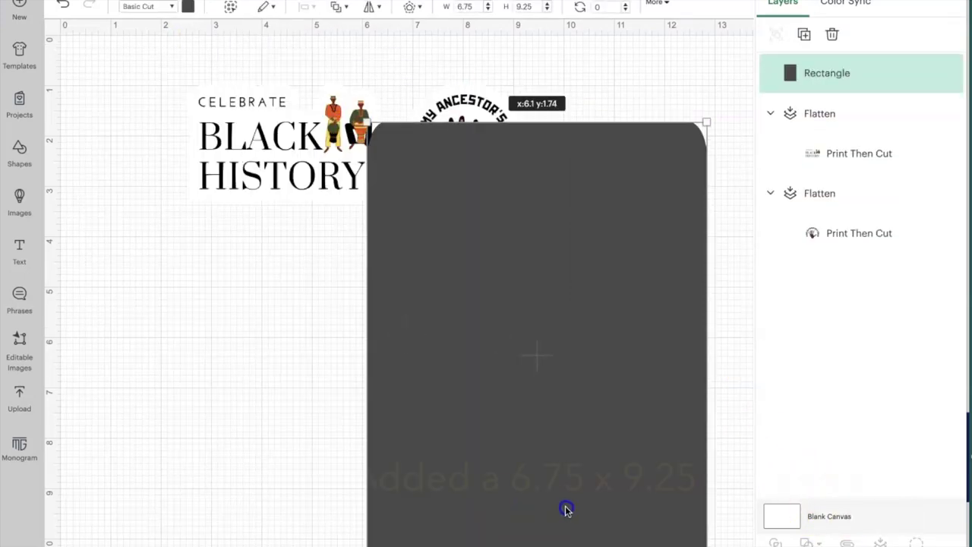
Place the 6.75 x 9.25 in rectangle beside the Black History design, recolor it white and send it to the back.
drag(564, 510, 592, 536)
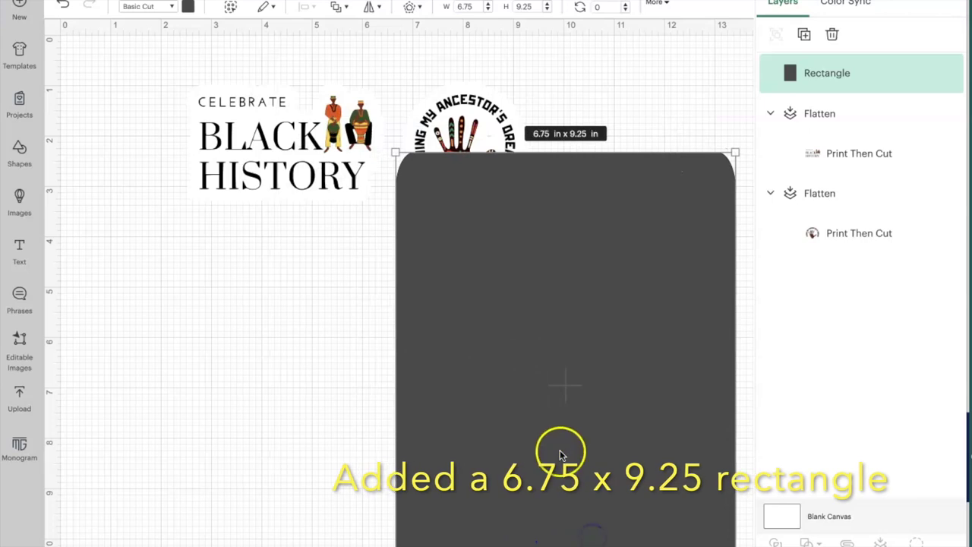
click(190, 7)
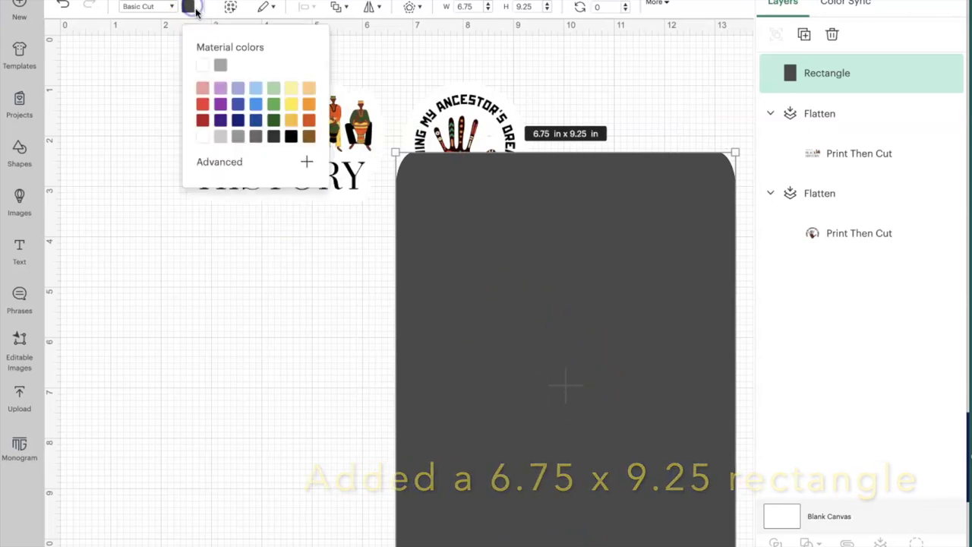
click(204, 137)
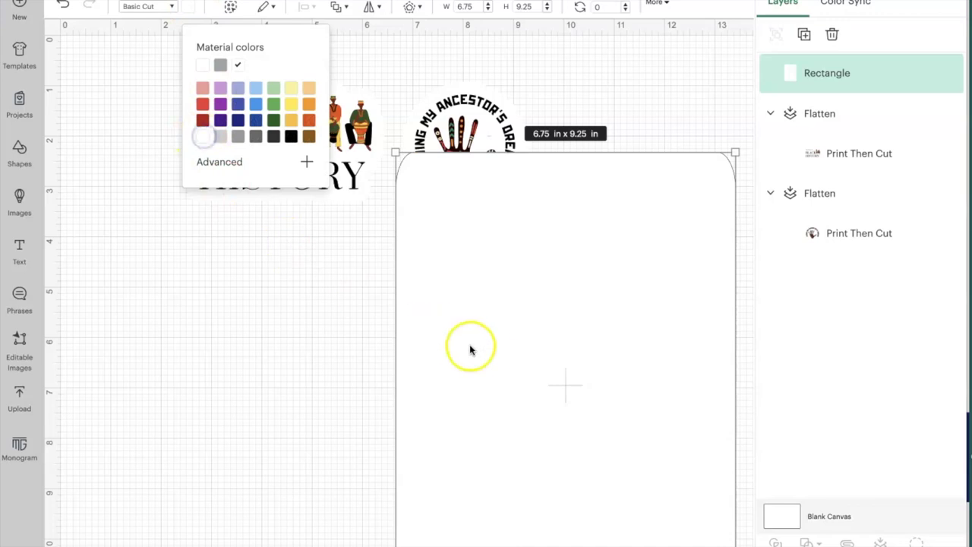
click(341, 7)
click(366, 80)
drag(522, 321, 519, 308)
Move the Living My Ancestor's Dream sticker below the Black History design, clear of the rectangle, and make three duplicates of it.
drag(458, 102, 183, 312)
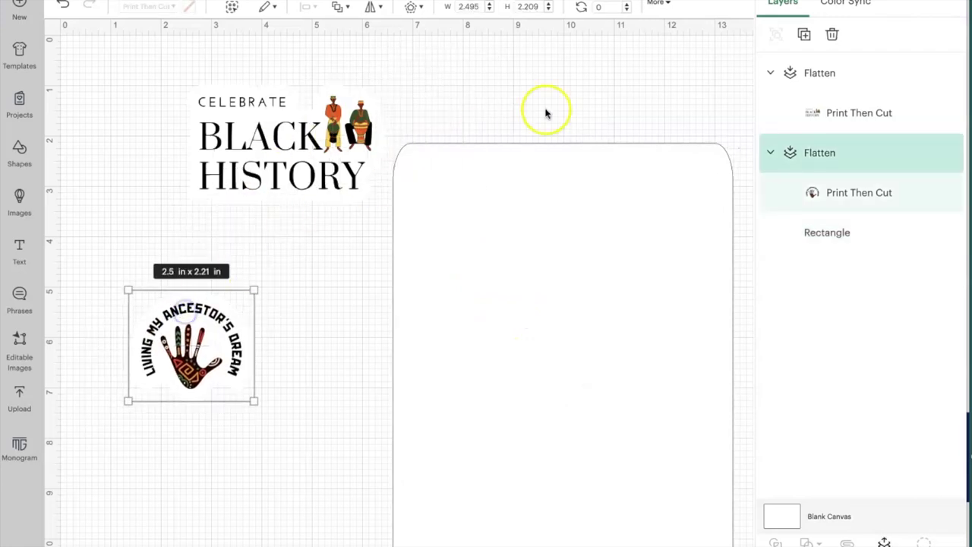
click(804, 34)
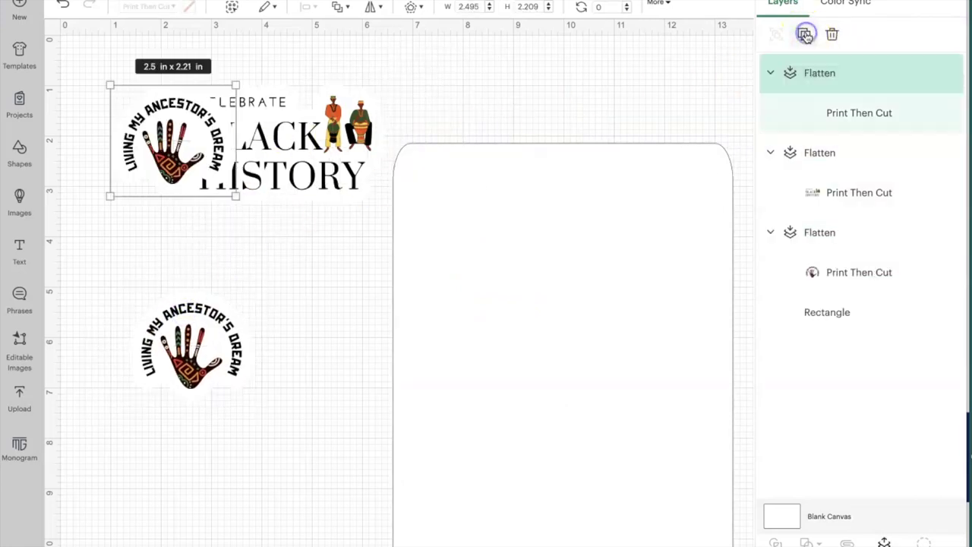
click(805, 35)
click(805, 35)
Make three duplicates of the flattened Celebrate Black History sticker.
click(337, 119)
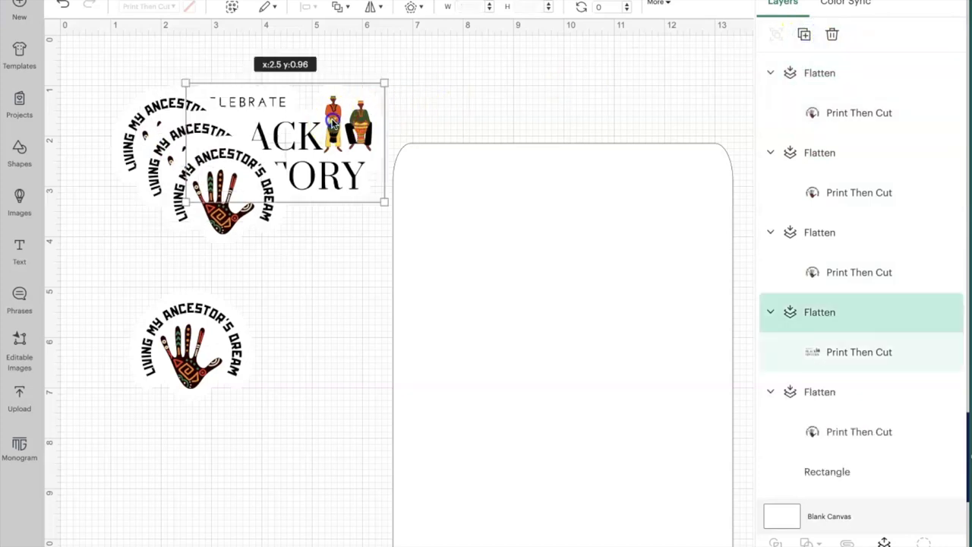
click(804, 34)
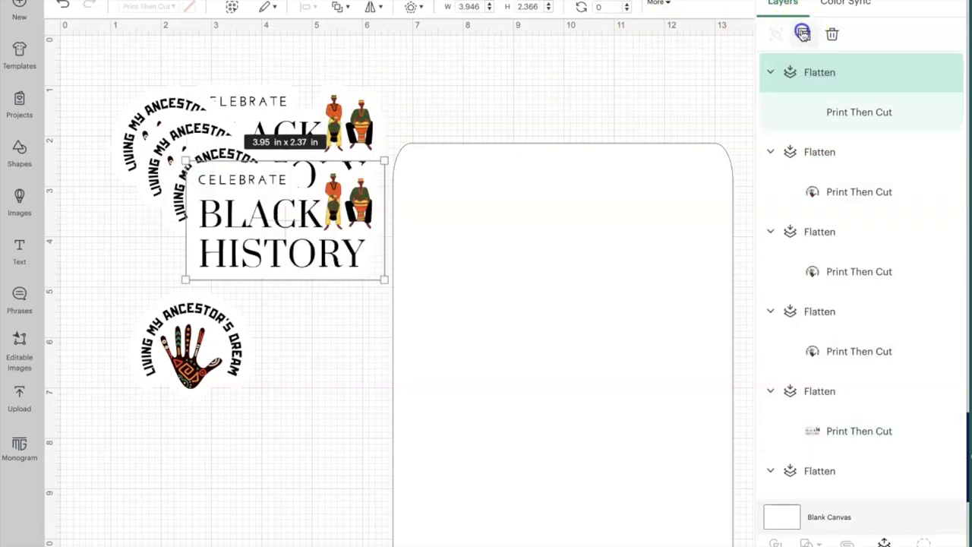
click(803, 35)
click(804, 34)
Stack three Celebrate Black History stickers in a column on the white rectangle and set the fourth on the canvas beside it.
drag(347, 308, 508, 258)
drag(286, 278, 481, 369)
drag(250, 243, 486, 473)
scroll(485, 473, down, 1)
drag(303, 159, 554, 539)
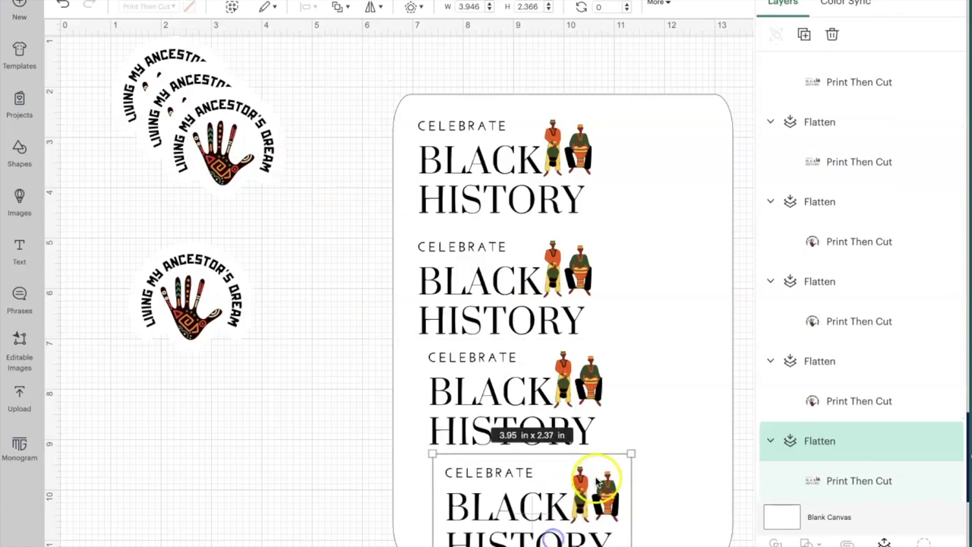
drag(597, 486, 335, 457)
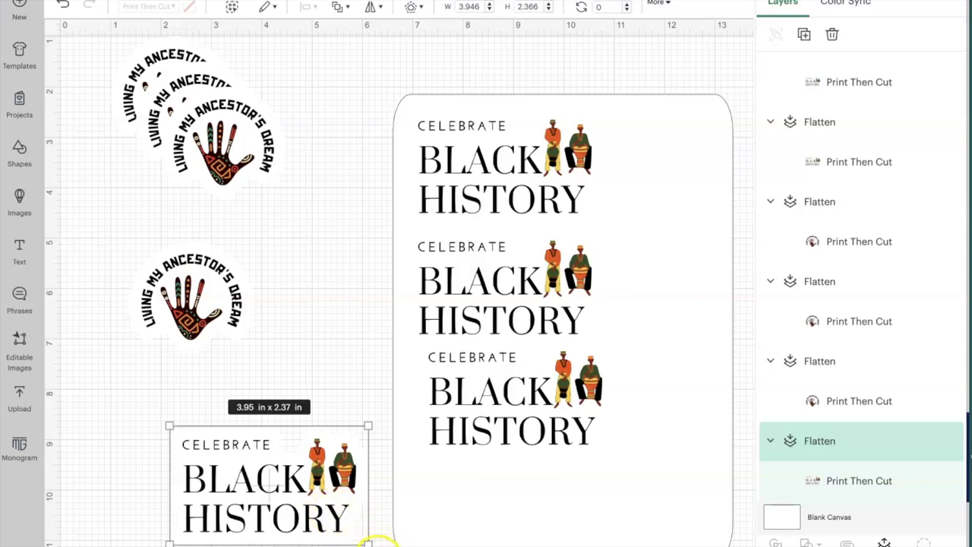
Rotate the fourth Celebrate Black History sticker upright, fit it in the rectangle's upper-right corner, and place three Living My Ancestor's Dream stickers in the space below.
drag(367, 425, 336, 385)
drag(273, 466, 670, 201)
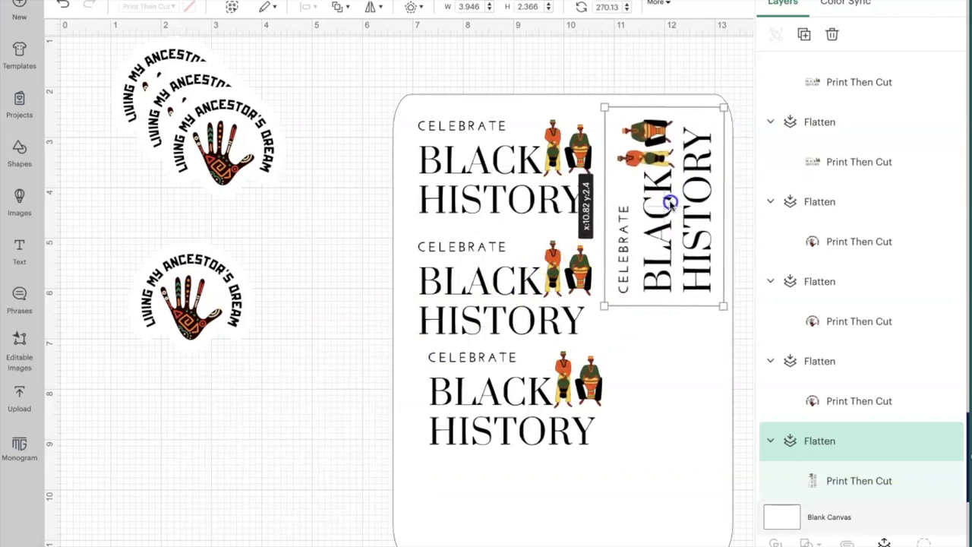
drag(235, 148, 691, 377)
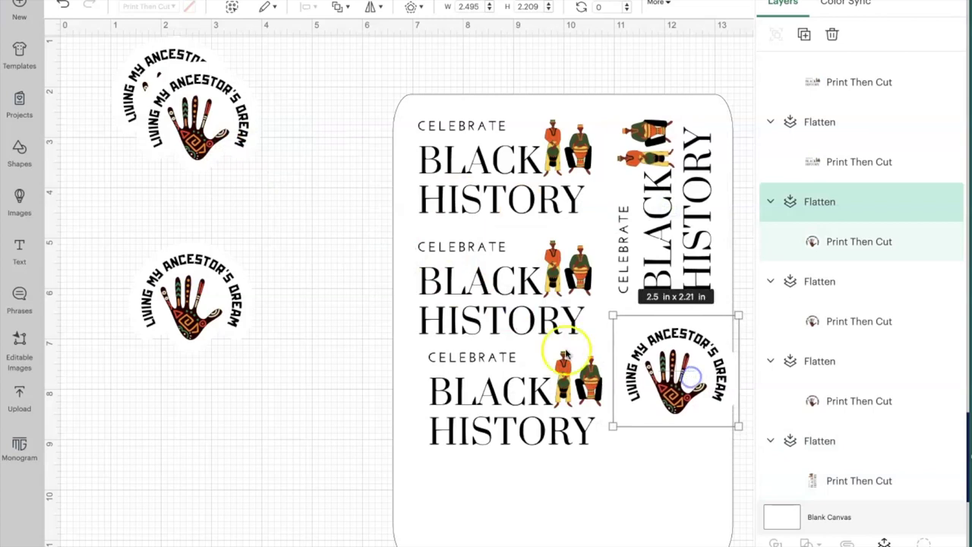
drag(205, 298, 681, 501)
drag(228, 137, 566, 516)
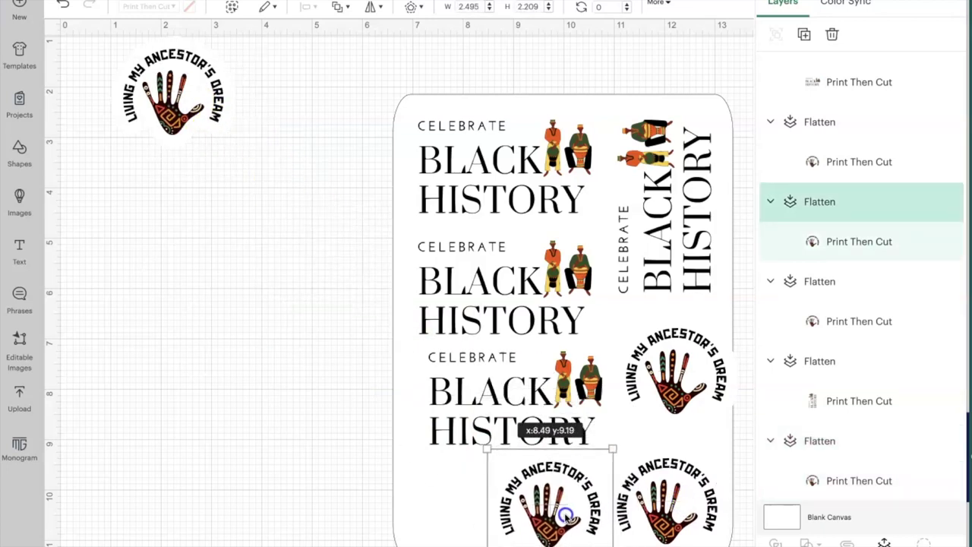
Even out the spacing of the three horizontal Celebrate Black History stickers in their column on the white rectangle.
drag(509, 210, 504, 199)
mouse_move(499, 307)
mouse_down()
mouse_move(486, 288)
mouse_move(494, 301)
mouse_up()
drag(487, 376, 472, 386)
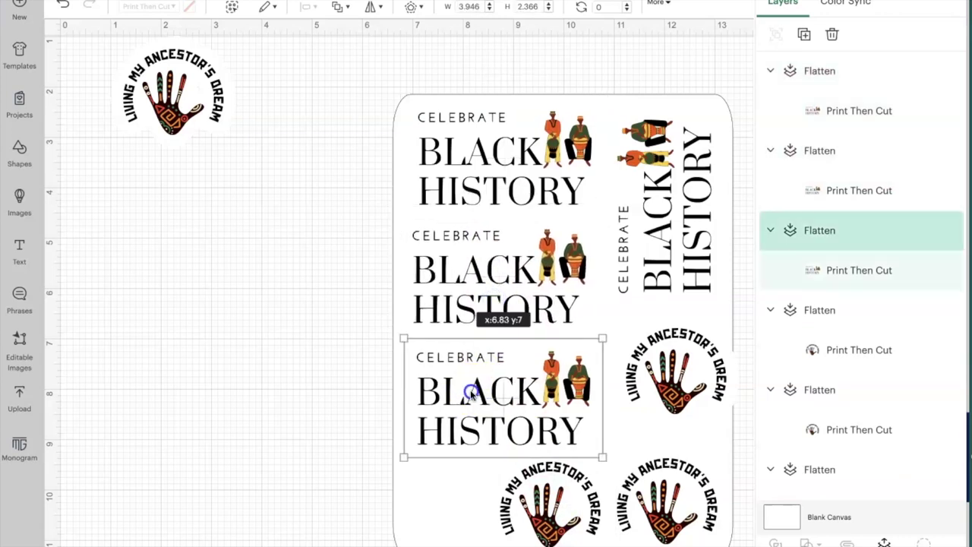
click(664, 370)
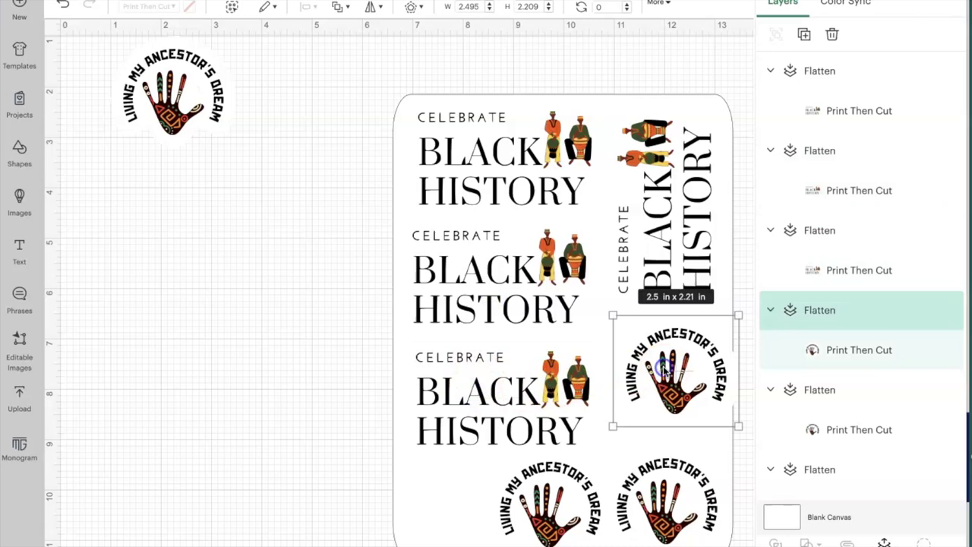
click(652, 277)
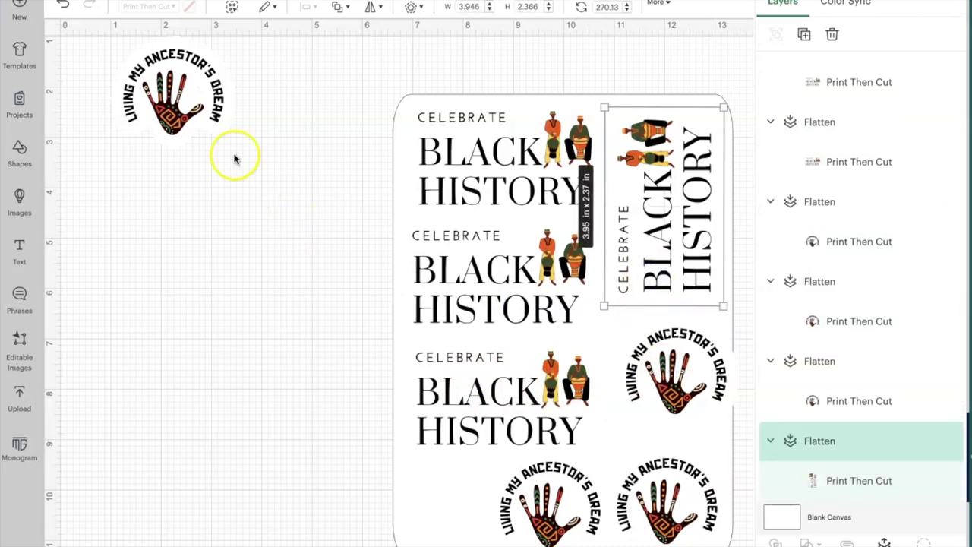
click(190, 121)
click(133, 73)
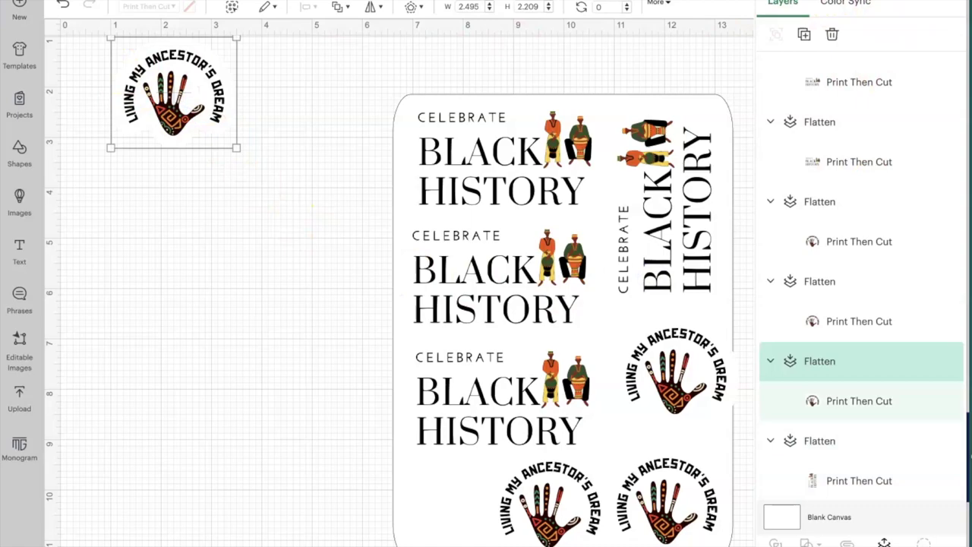
Send the design to mat preview and move the Celebrate Black History sticker from the second mat to the first.
click(901, 7)
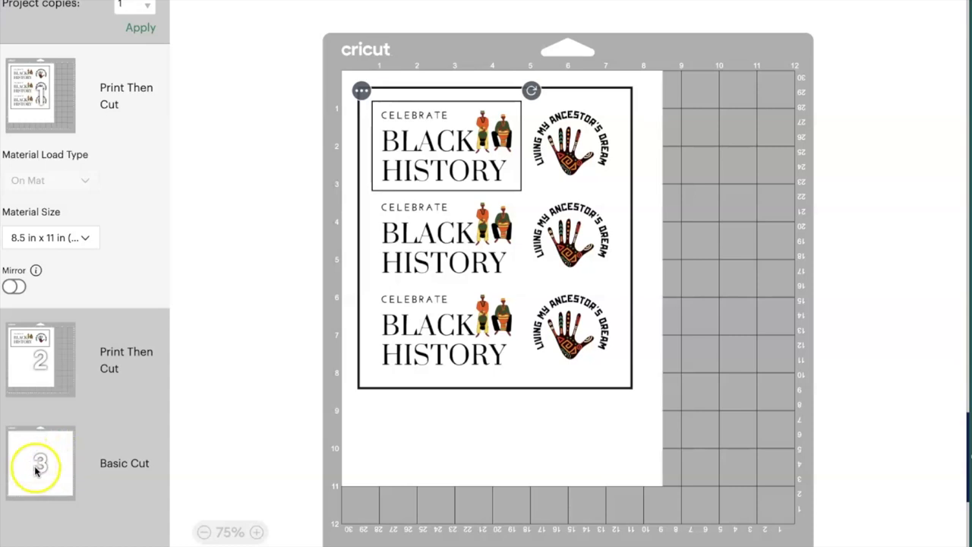
click(34, 358)
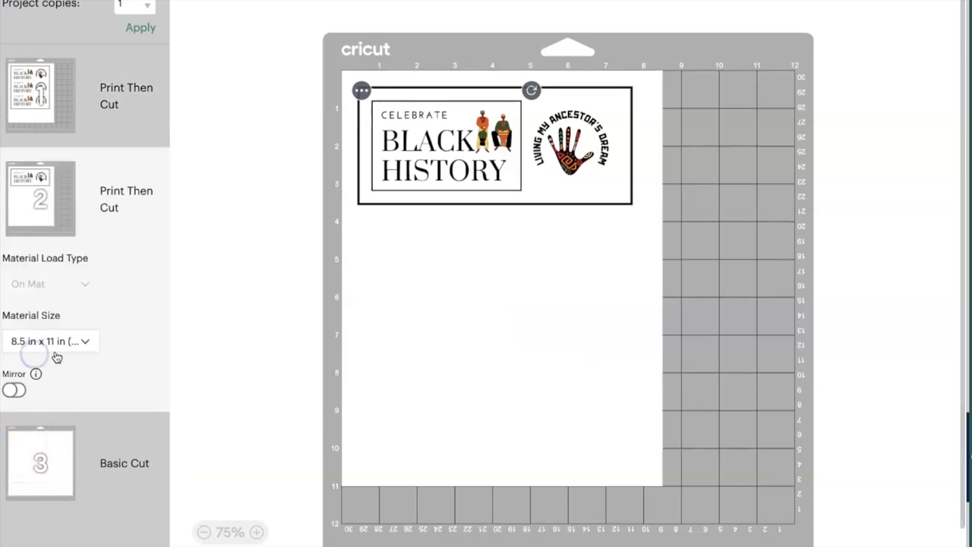
click(362, 90)
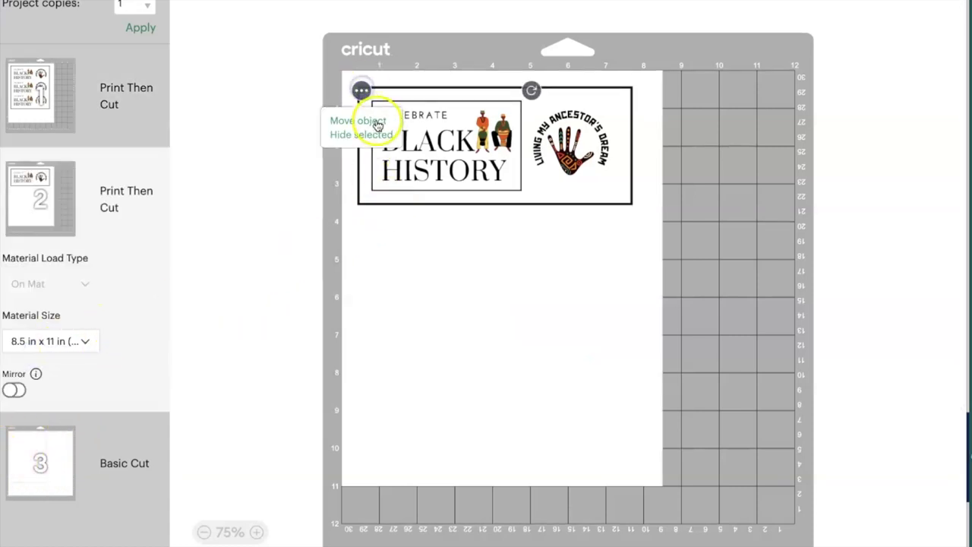
click(364, 121)
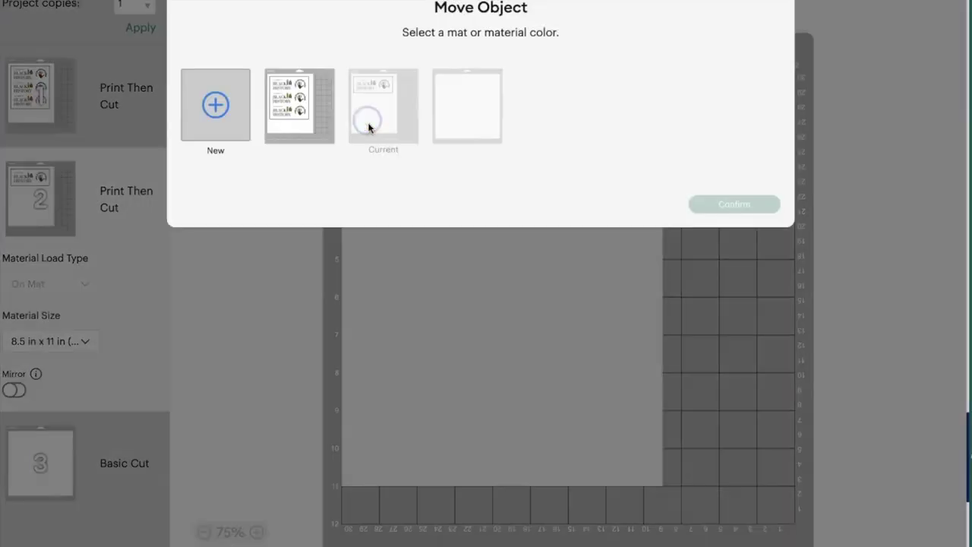
click(289, 105)
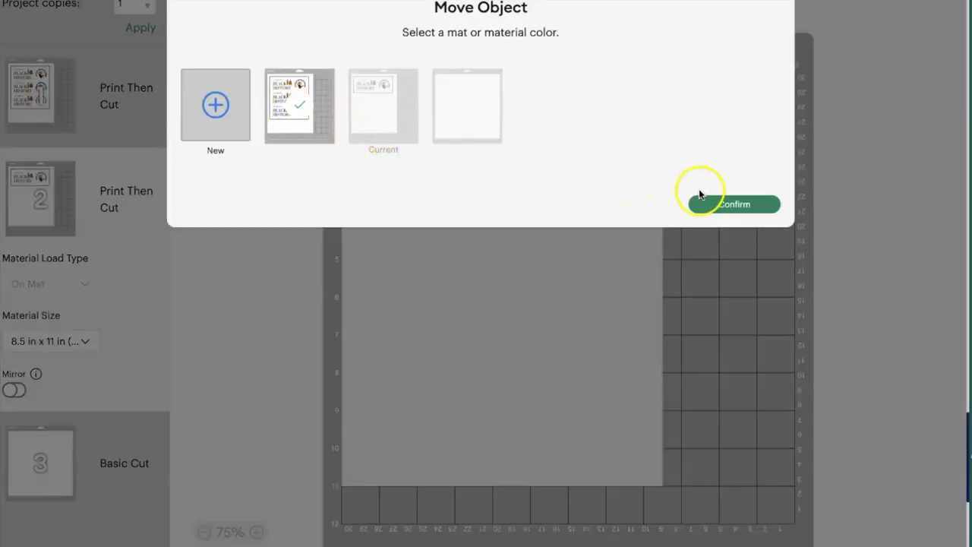
click(732, 205)
On the first mat, put the added Celebrate Black History sticker below the others and shift the three Living My Ancestor's Dream stickers down to clear the upper-right area.
drag(455, 173, 419, 471)
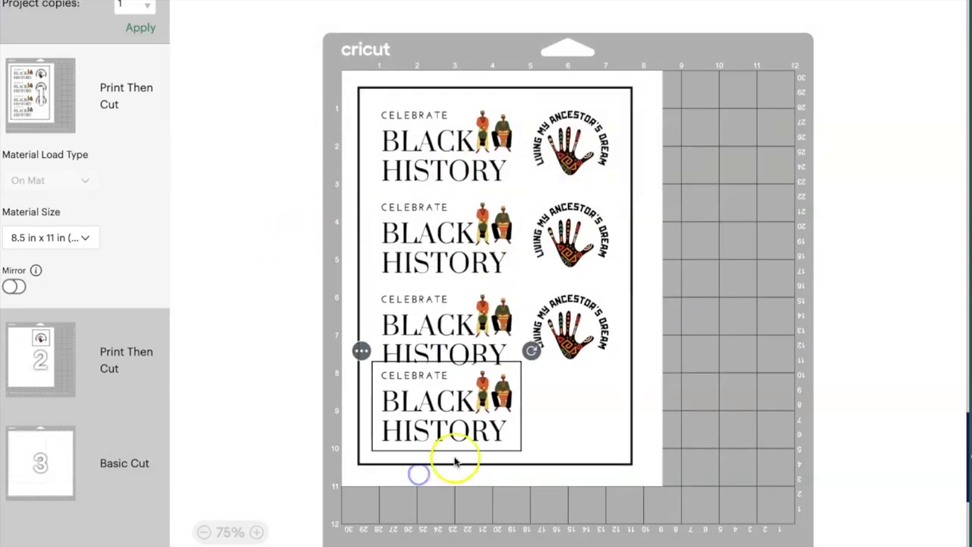
drag(575, 331, 584, 413)
drag(572, 243, 583, 332)
drag(592, 131, 513, 431)
Rotate the lowest Celebrate Black History sticker a quarter turn counterclockwise and place it in the cleared upper-right area of the mat.
click(430, 413)
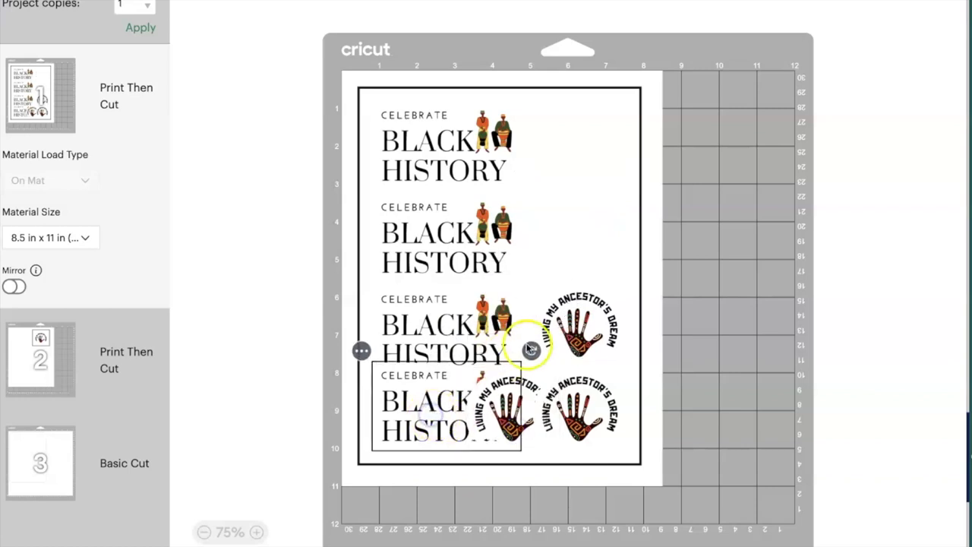
drag(530, 350, 385, 311)
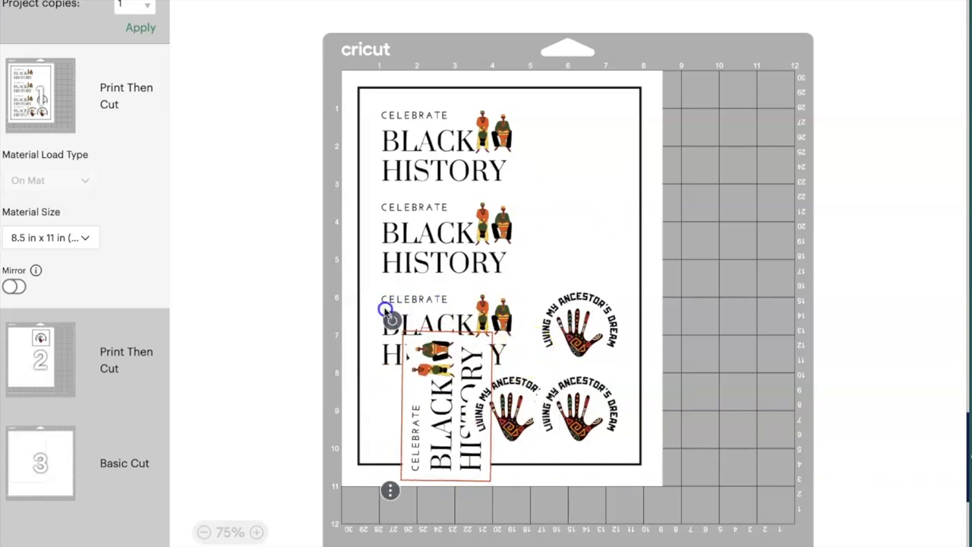
drag(473, 406, 608, 174)
Arrange two Living My Ancestor's Dream stickers side by side along the bottom of the sheet and the third below the rotated sticker.
drag(503, 405, 416, 405)
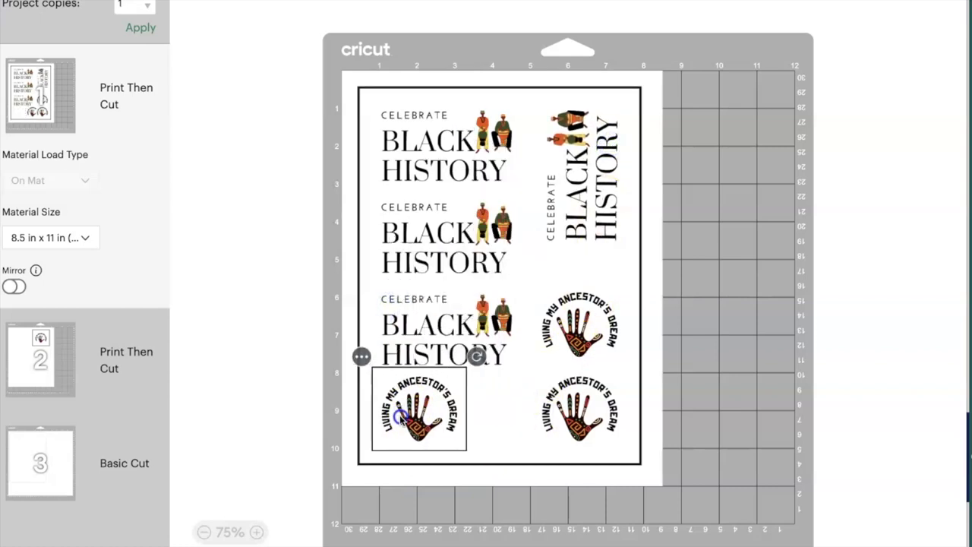
drag(544, 408, 586, 414)
click(461, 312)
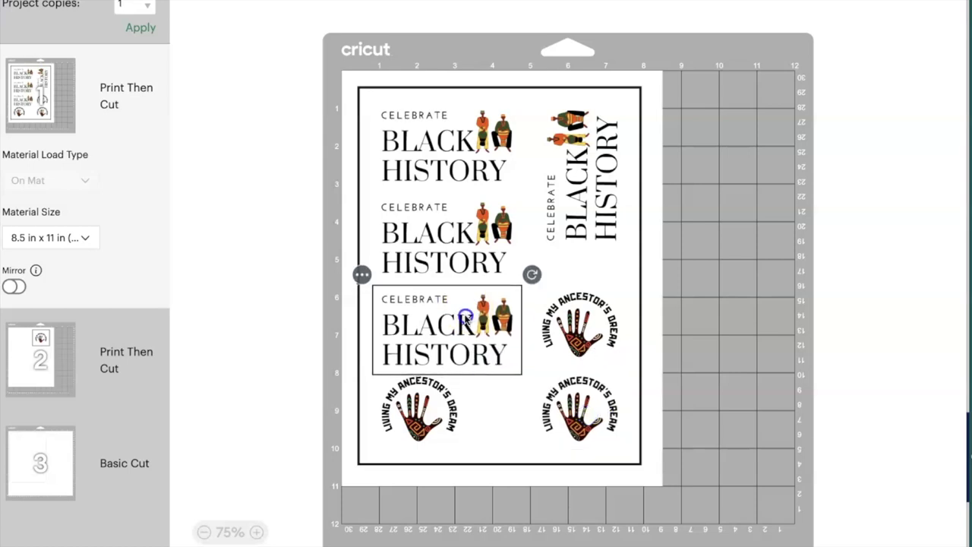
click(408, 396)
drag(408, 396, 494, 407)
mouse_move(614, 325)
mouse_down()
mouse_move(614, 410)
mouse_move(614, 323)
mouse_move(624, 319)
mouse_up()
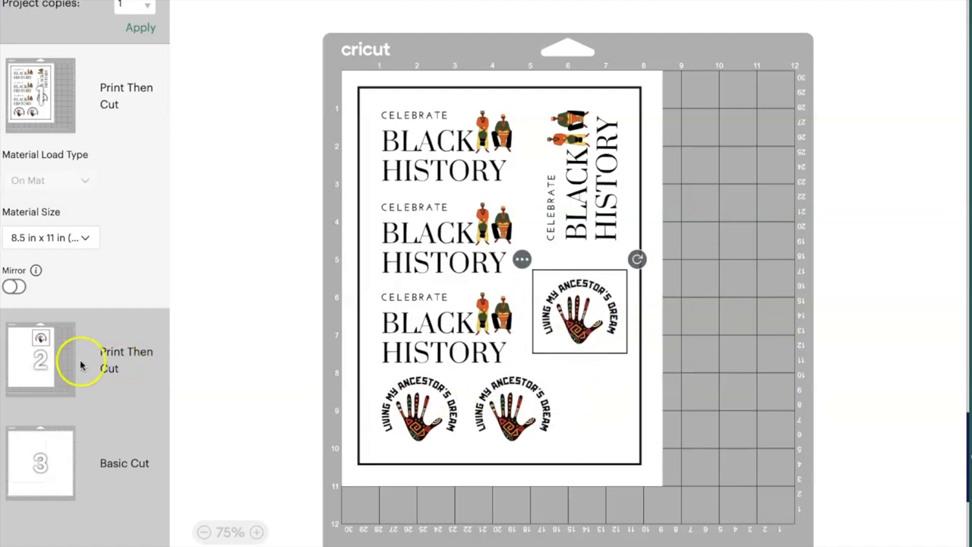
Hide the leftover Living My Ancestor's Dream sticker on the second mat and the white rectangle on the third mat.
click(45, 355)
click(512, 91)
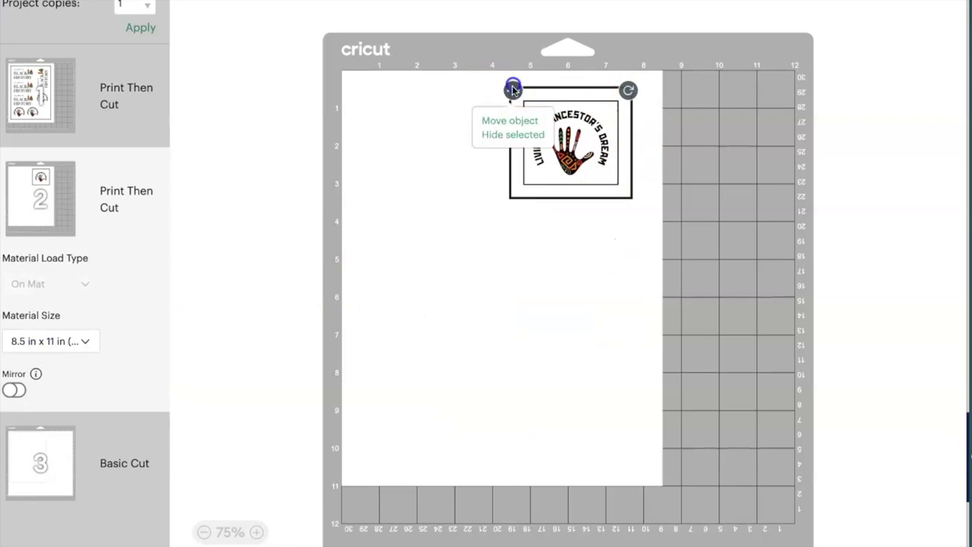
click(503, 136)
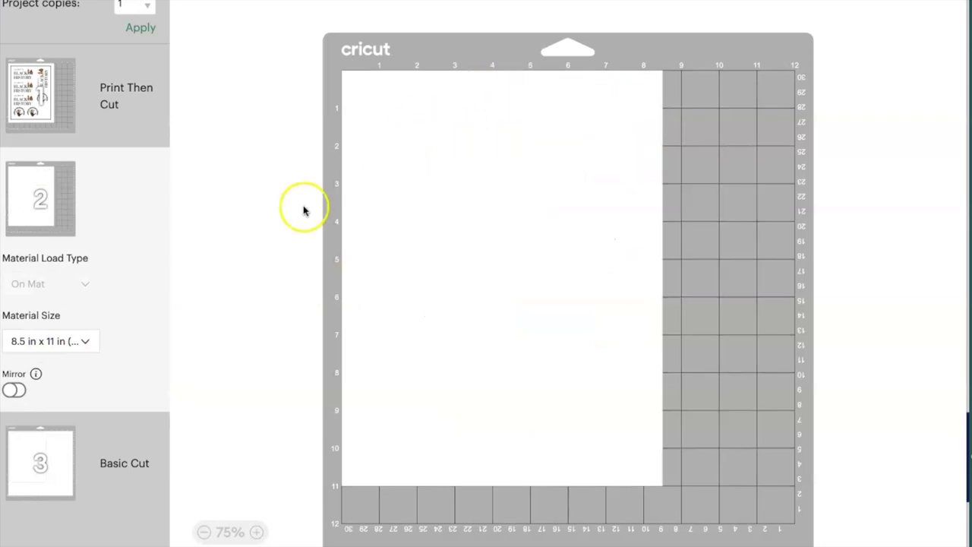
click(39, 453)
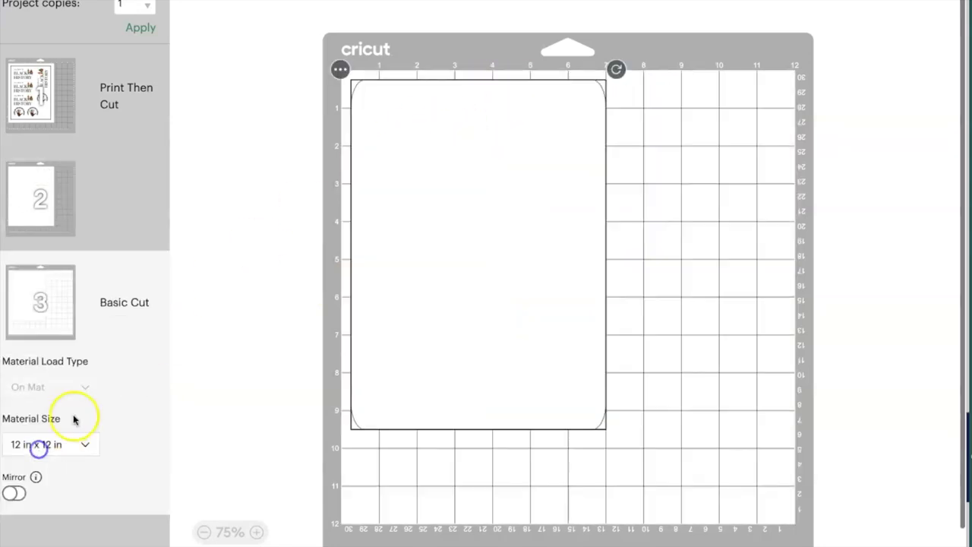
click(340, 69)
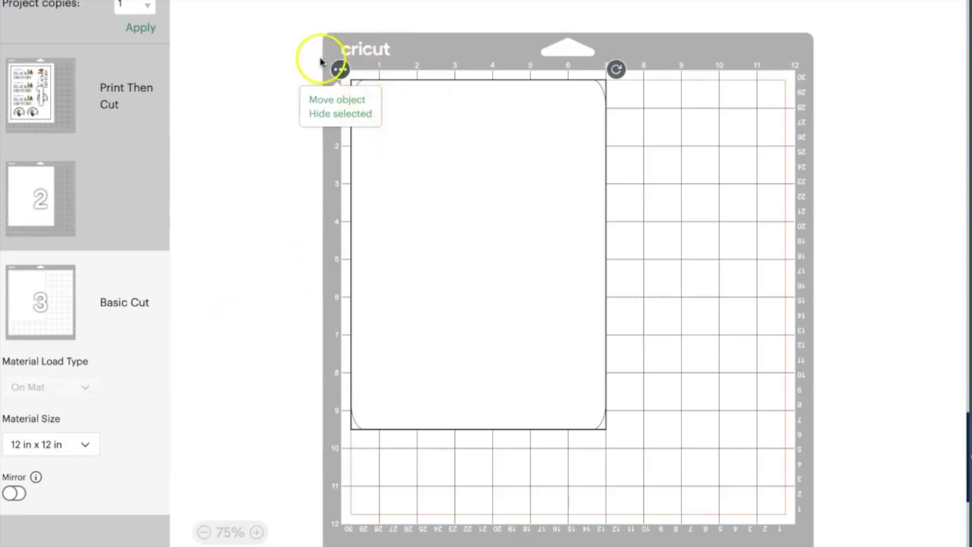
click(344, 114)
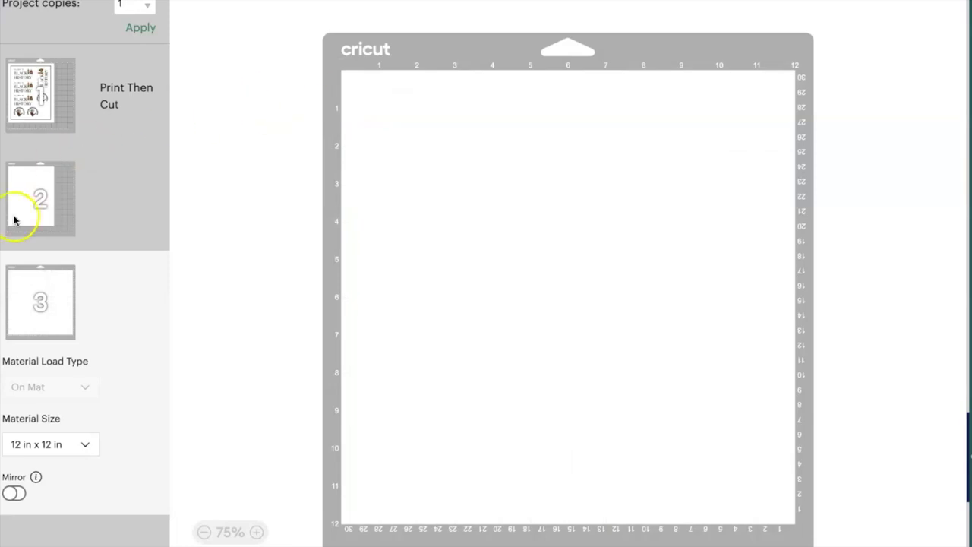
Return to the first mat, continue to the make stage and open the print setup for the sticker sheet.
click(29, 89)
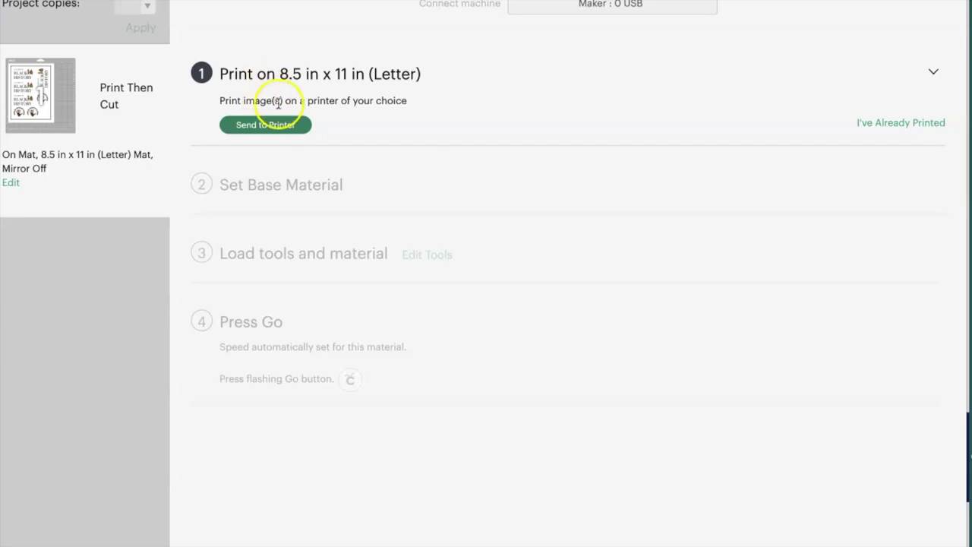
click(298, 125)
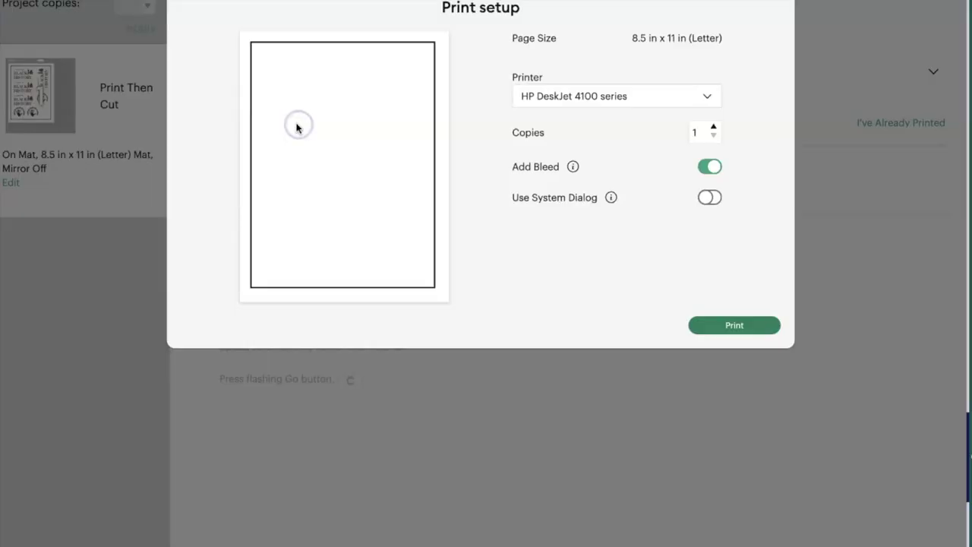